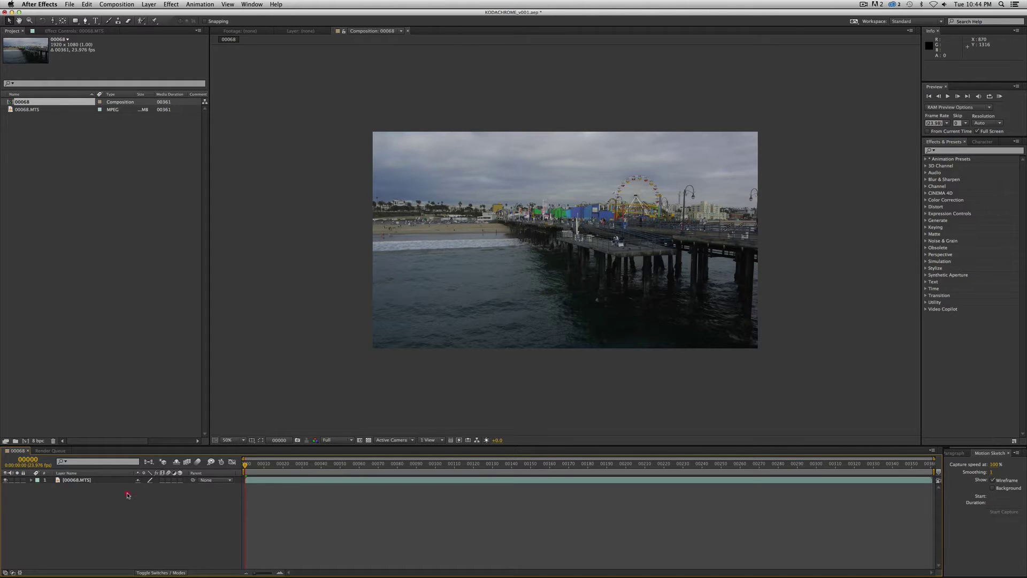
Step: Create an adjustment layer above the pier footage and name it KODACHROME
right_click(127, 494)
mouse_move(195, 493)
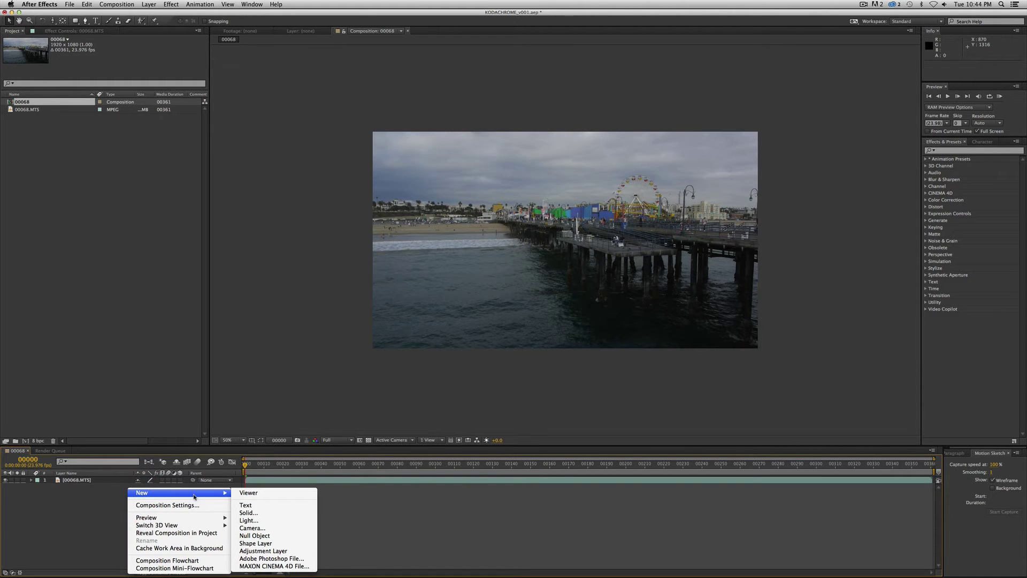
click(288, 550)
key(Return)
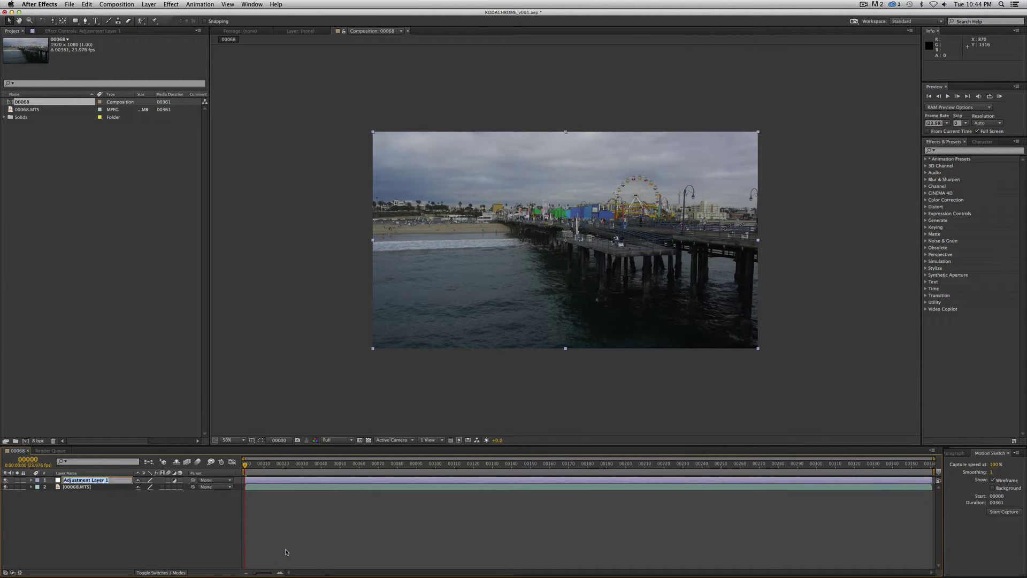
text(KODACHROME)
key(Return)
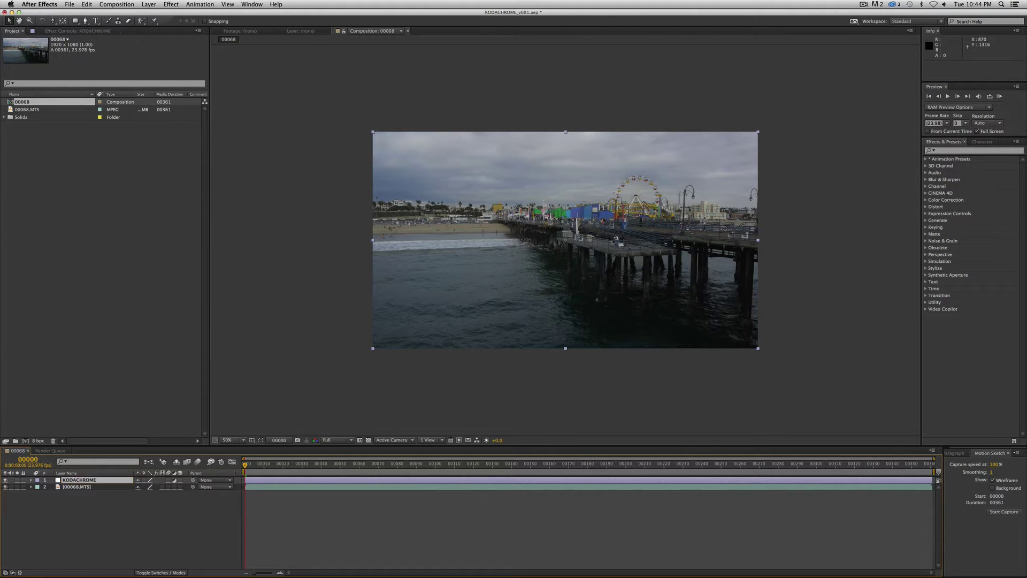
Step: Add a Hue/Saturation effect to the KODACHROME adjustment layer
double_click(88, 480)
right_click(107, 100)
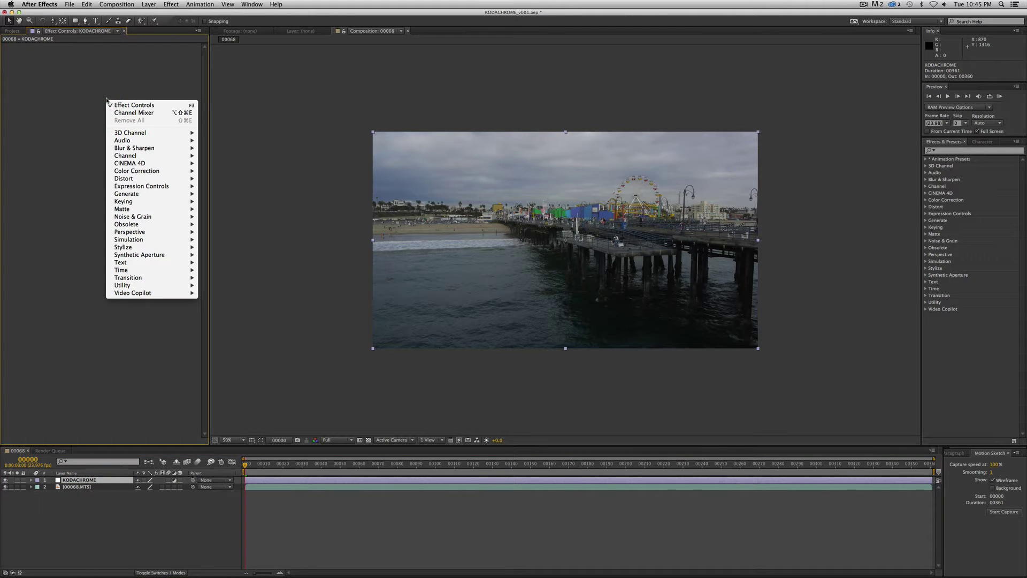
mouse_move(153, 173)
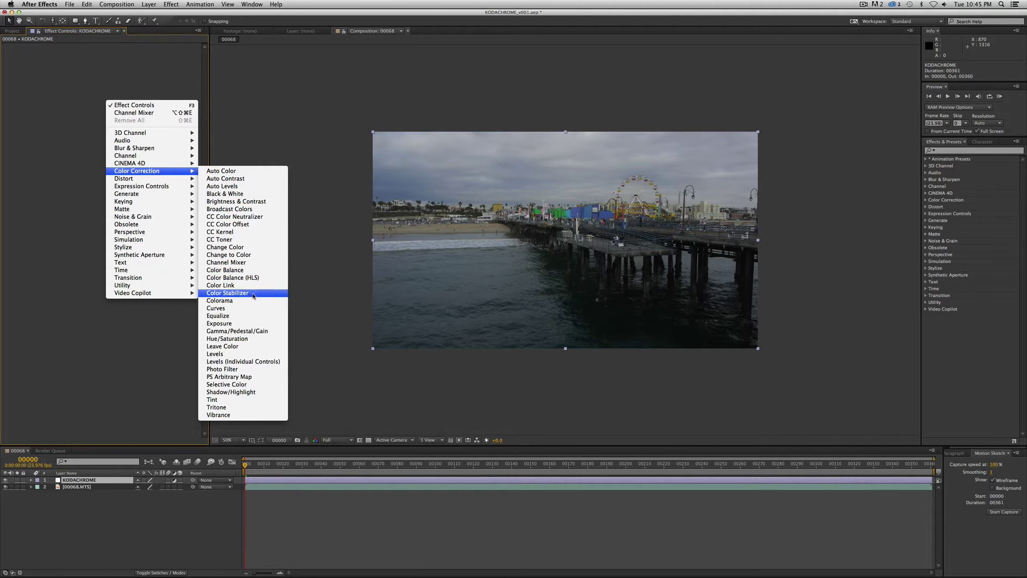
click(238, 339)
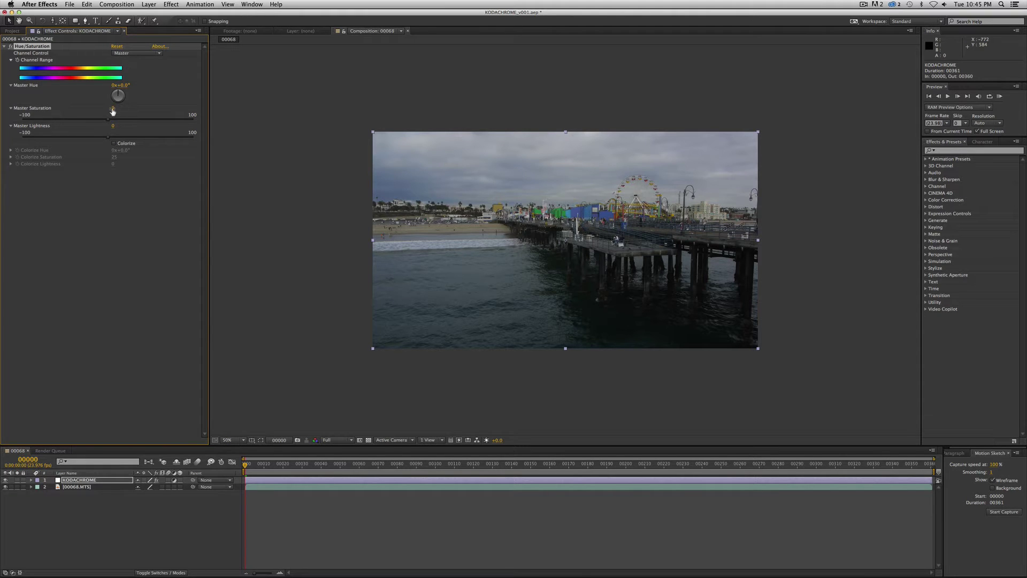
Step: Set the Master Saturation of the Hue/Saturation effect to 50
key(slash)
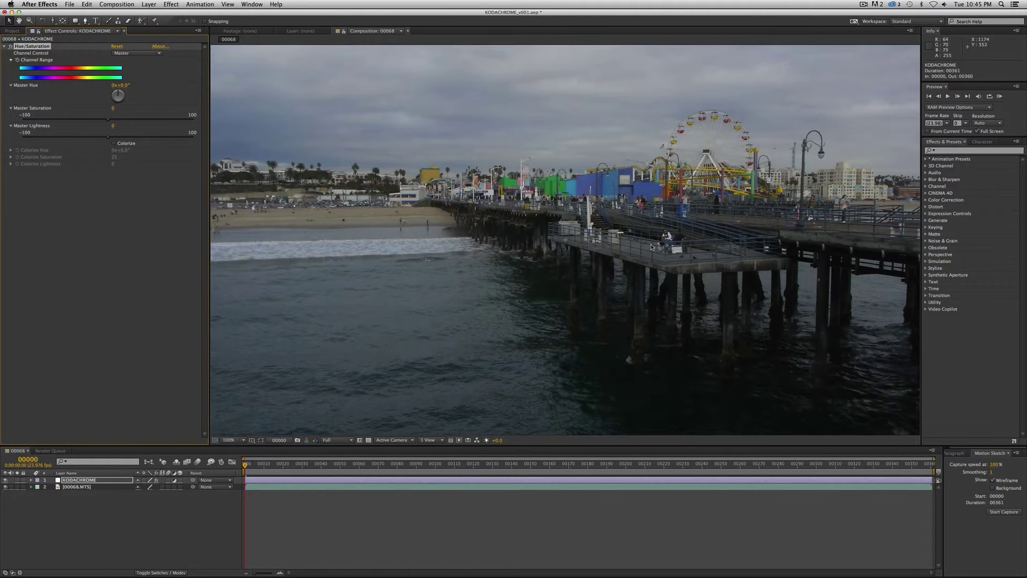
key(h)
drag(696, 211, 624, 250)
key(v)
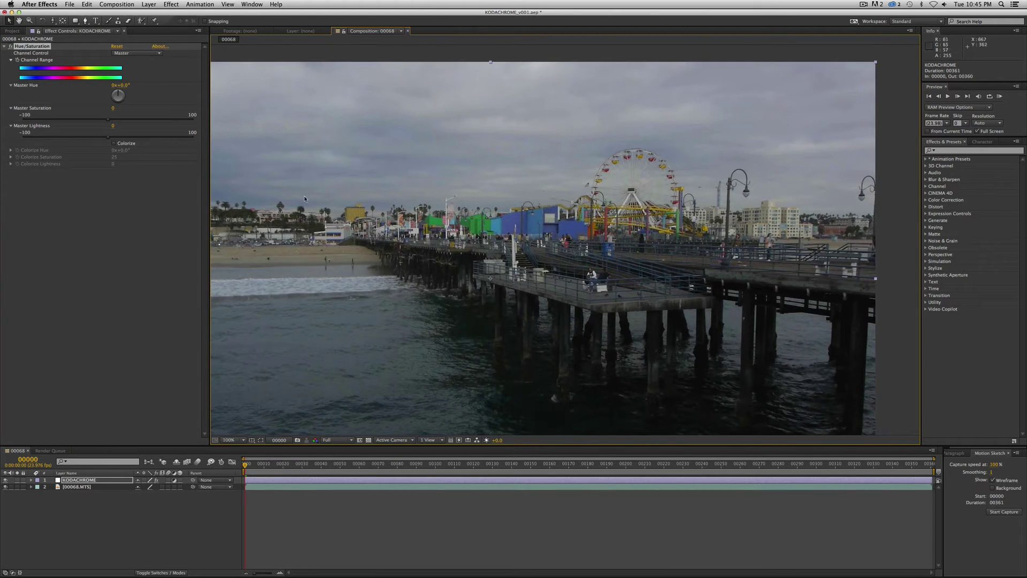
click(113, 109)
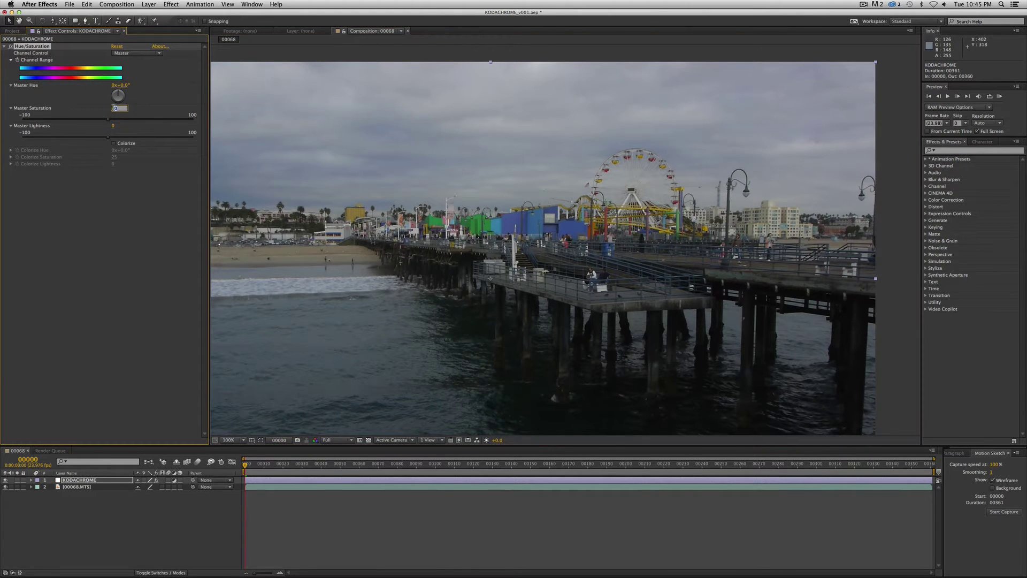
text(50)
key(Return)
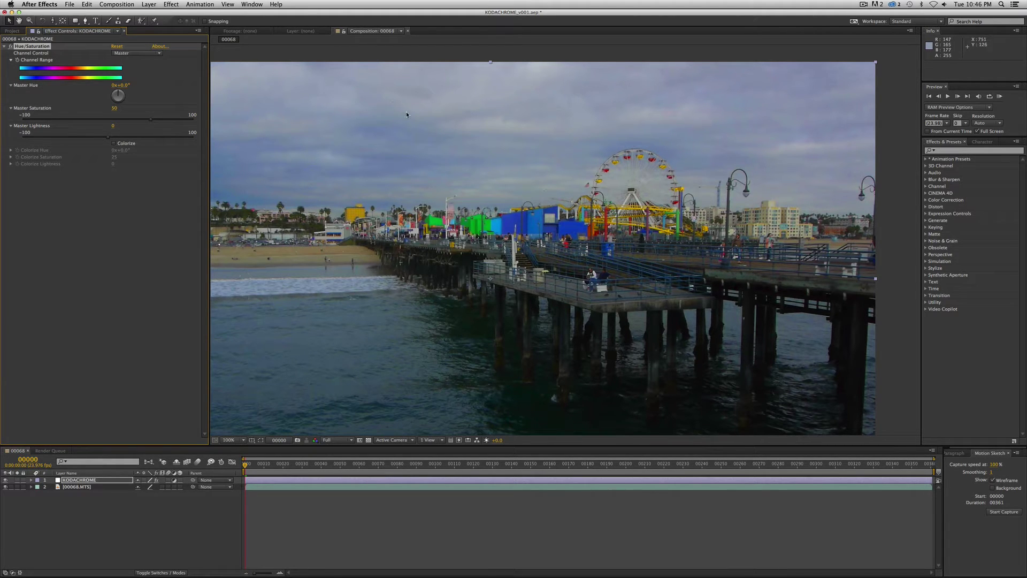
scroll(397, 120, up, 2)
click(678, 310)
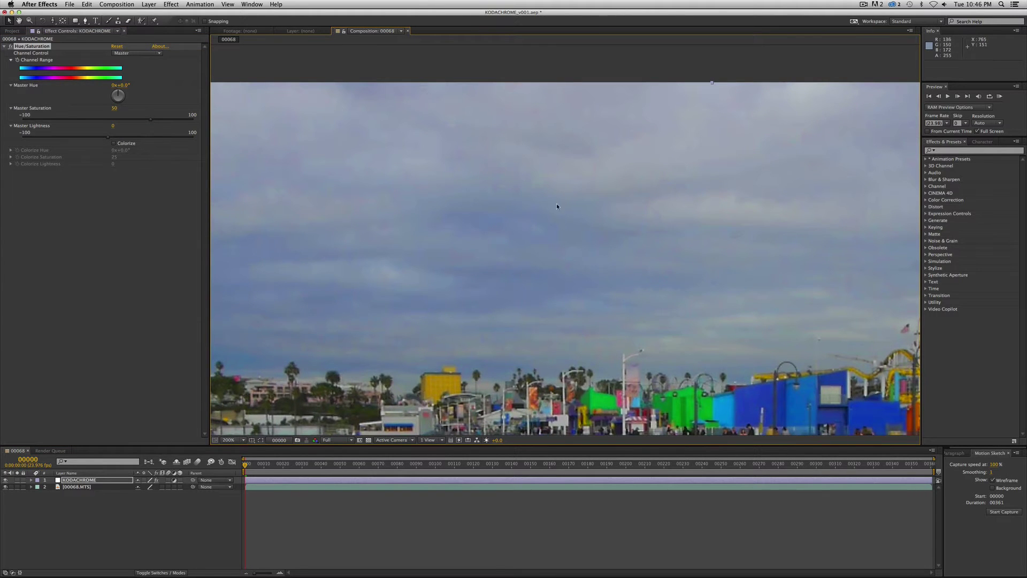
scroll(569, 205, down, 1)
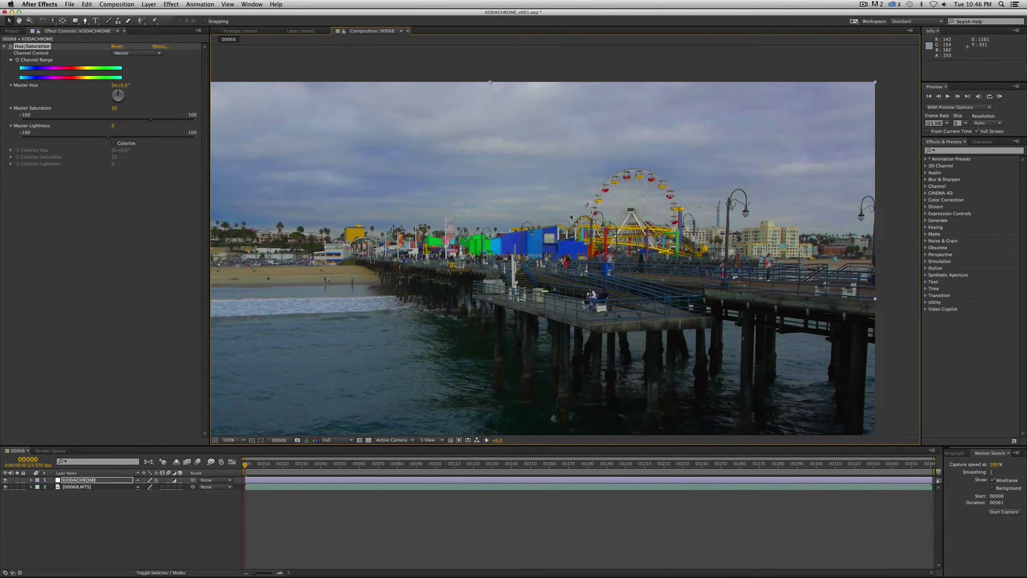
Step: For the Reds channel of Hue/Saturation, adjust the hue and saturation slightly and set Red Lightness to 15
click(134, 53)
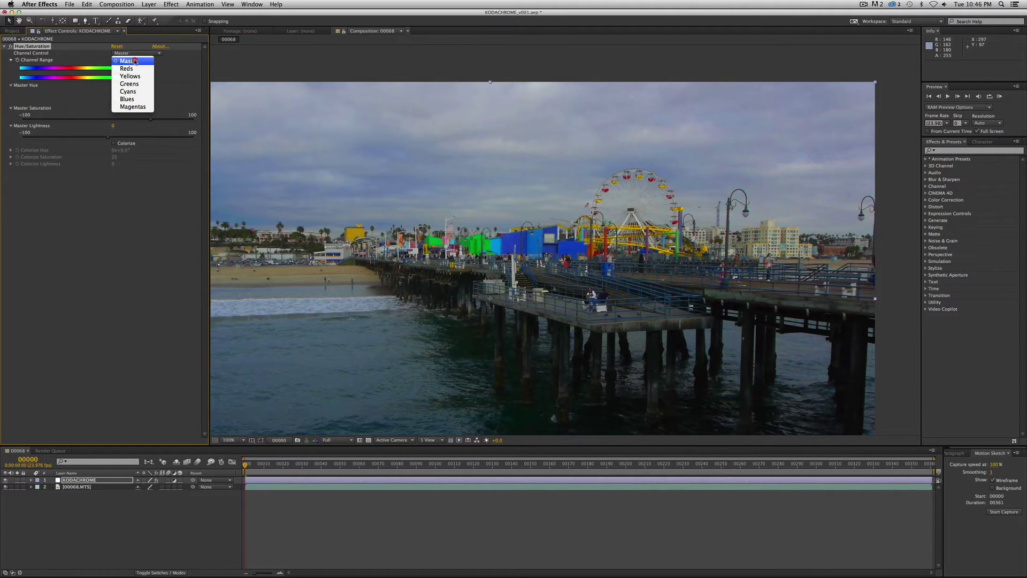
click(127, 69)
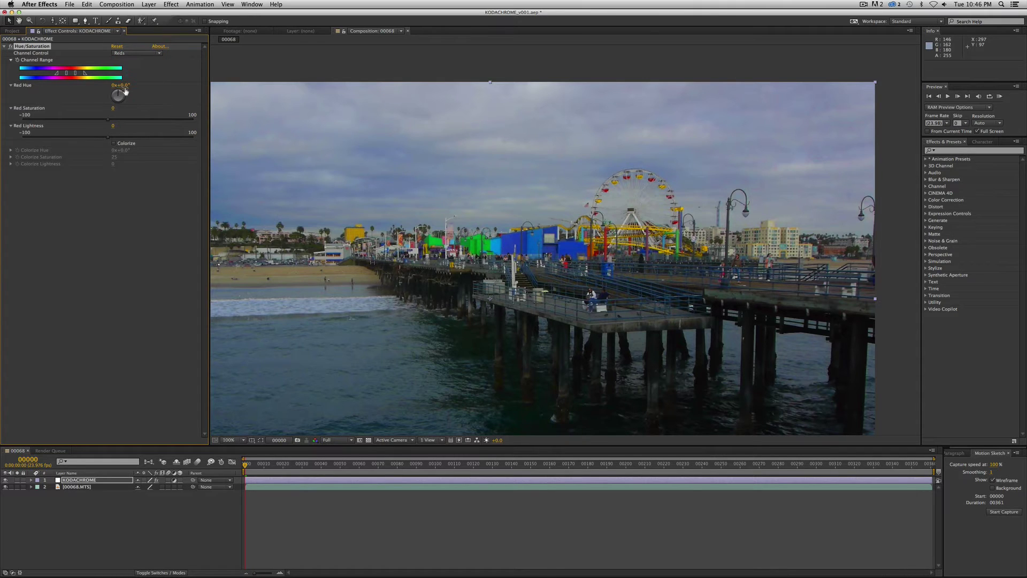
drag(122, 89, 118, 89)
drag(113, 108, 116, 107)
click(113, 126)
text(15)
key(Return)
Step: Set the Yellow Lightness of the Hue/Saturation effect to 25
click(140, 54)
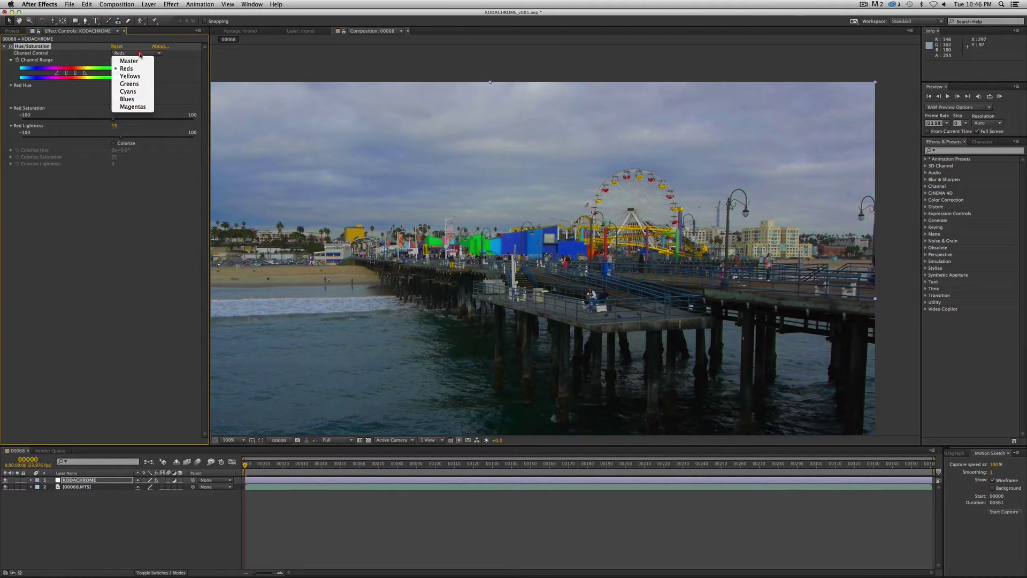
click(131, 76)
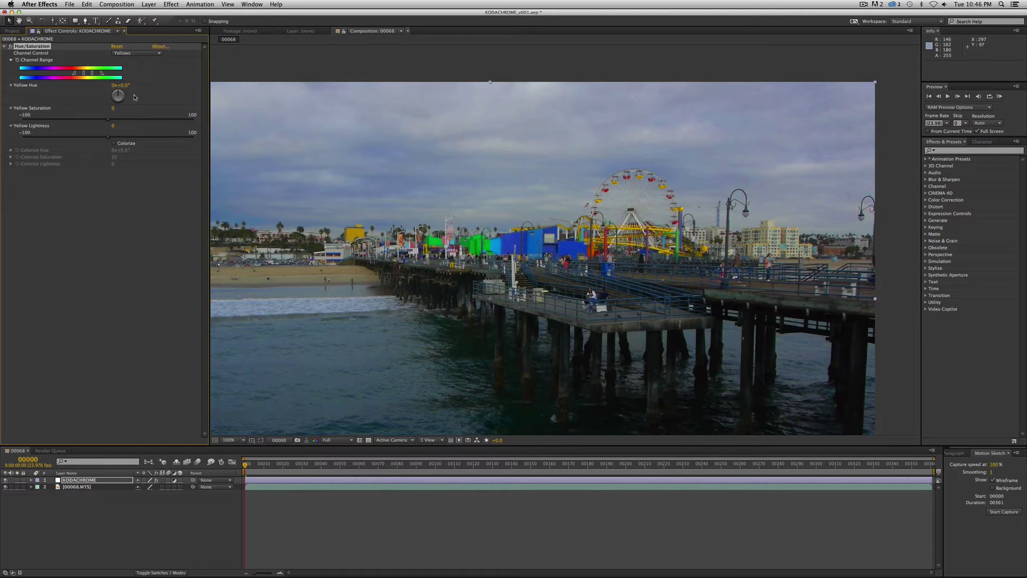
click(114, 126)
text(25)
key(Return)
Step: Shift the Blue Hue of the Hue/Saturation effect to -7.5°
click(137, 54)
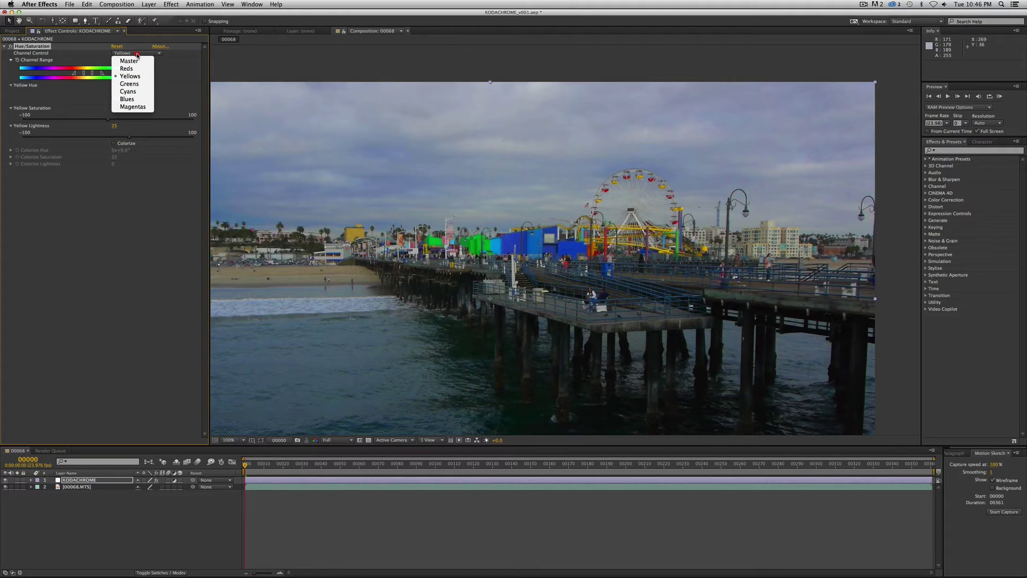
click(136, 100)
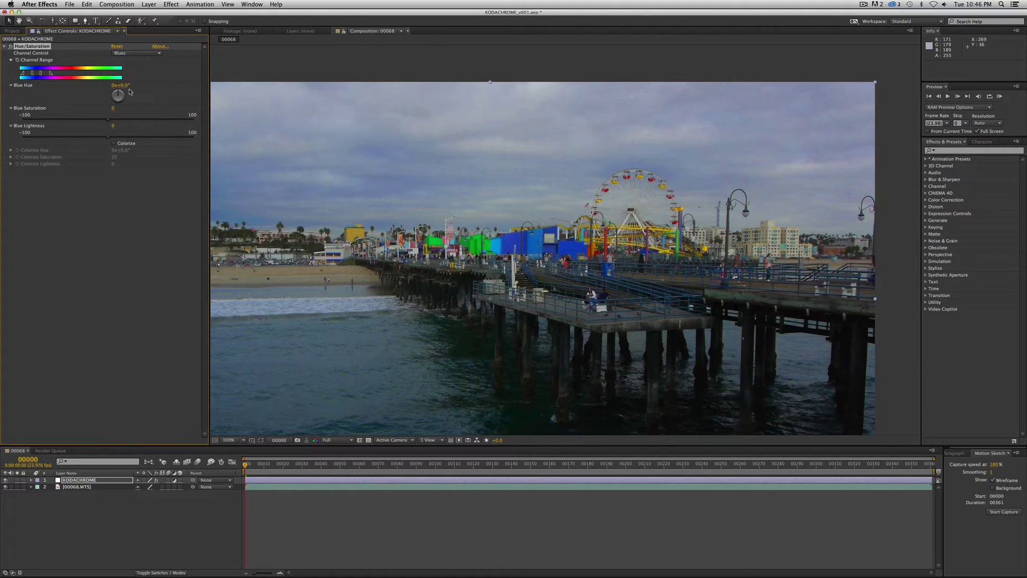
drag(123, 86, 120, 86)
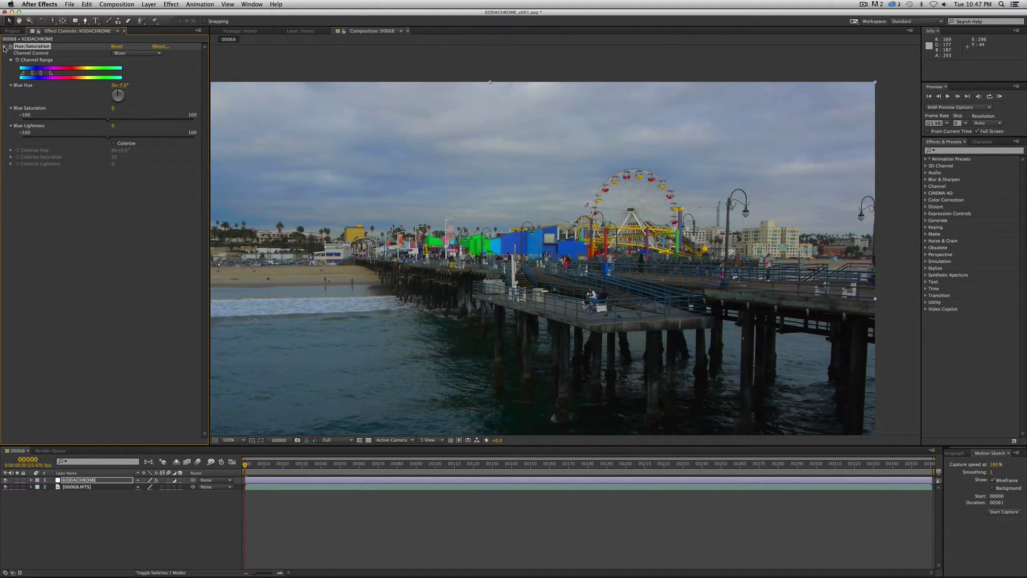
Step: Collapse the Hue/Saturation settings and add a Channel Mixer effect to the KODACHROME layer
click(4, 47)
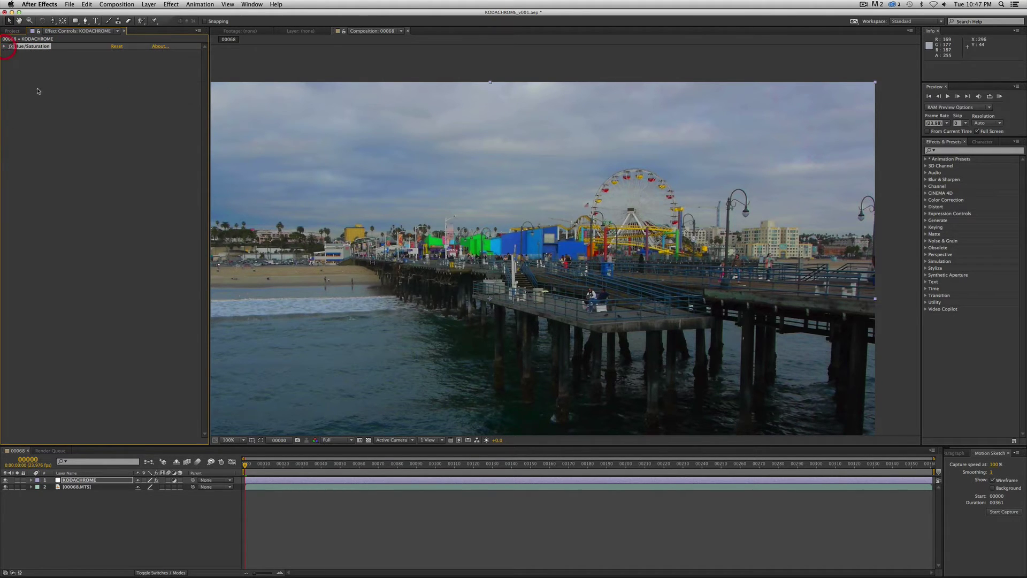
right_click(106, 92)
mouse_move(147, 161)
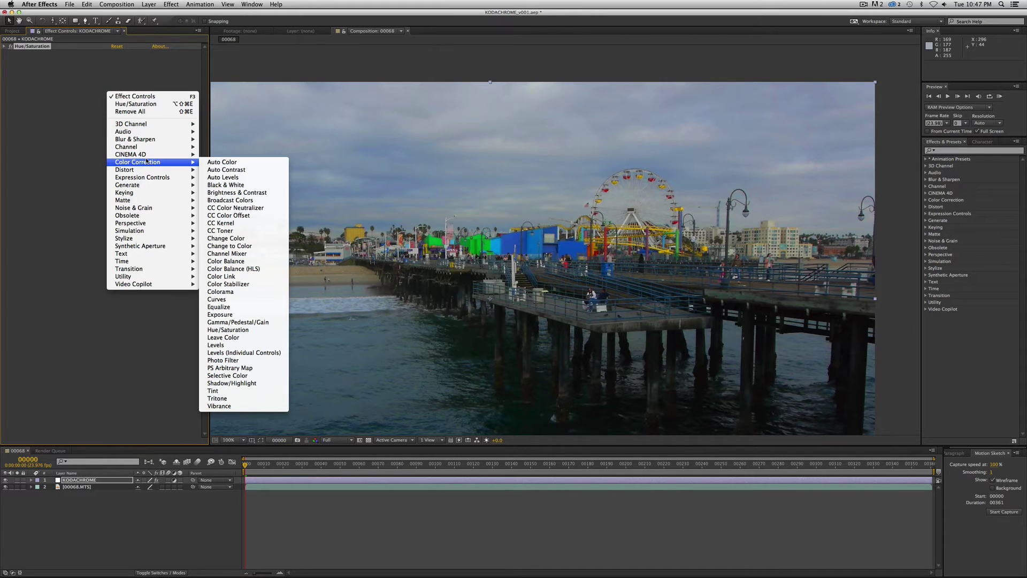
click(224, 253)
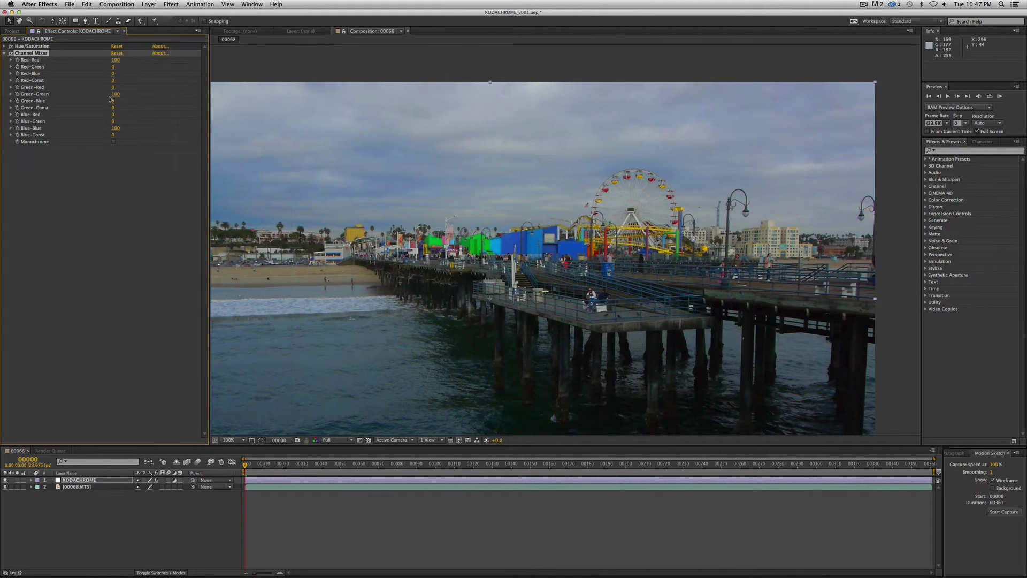
Step: In the Channel Mixer, set Red-Red to 85, Red-Green to 10, Red-Blue to -15 and Red-Const to 15
click(116, 60)
text(85)
key(Return)
click(113, 67)
text(10)
key(Return)
click(114, 74)
text(-15)
key(Return)
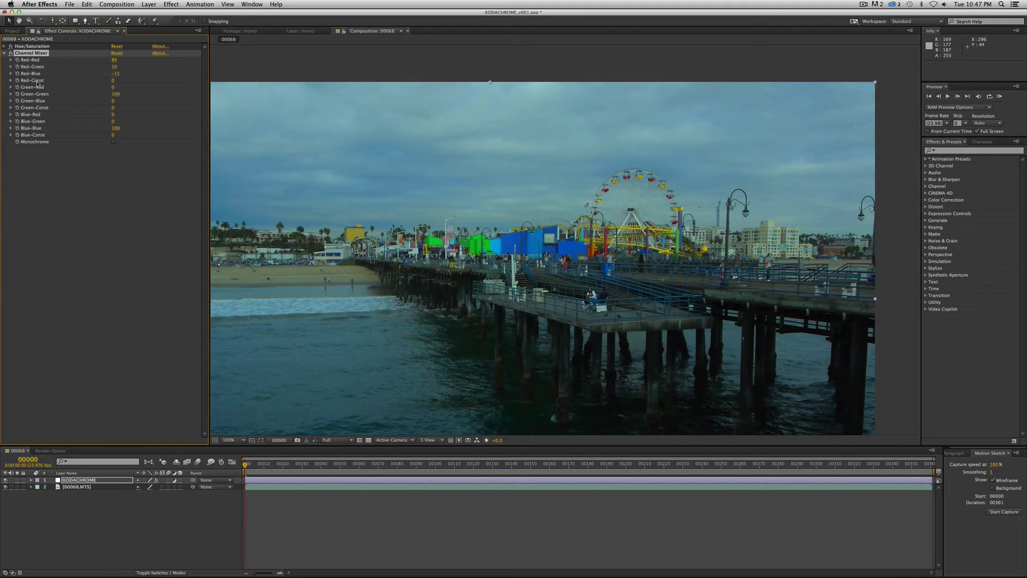
click(113, 80)
text(15)
key(Return)
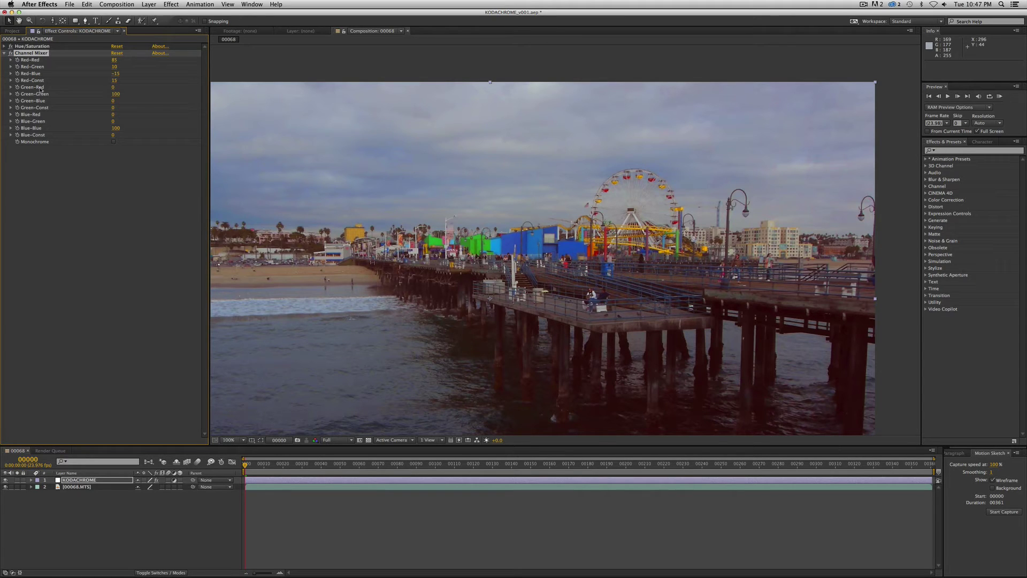
Step: Set the Channel Mixer's Blue-Red to 15 and Blue-Green to -10
click(113, 115)
key(Return)
click(113, 121)
text(-10)
key(Return)
Step: Compare the image with the Hue/Saturation and Channel Mixer effects switched off and on
click(10, 53)
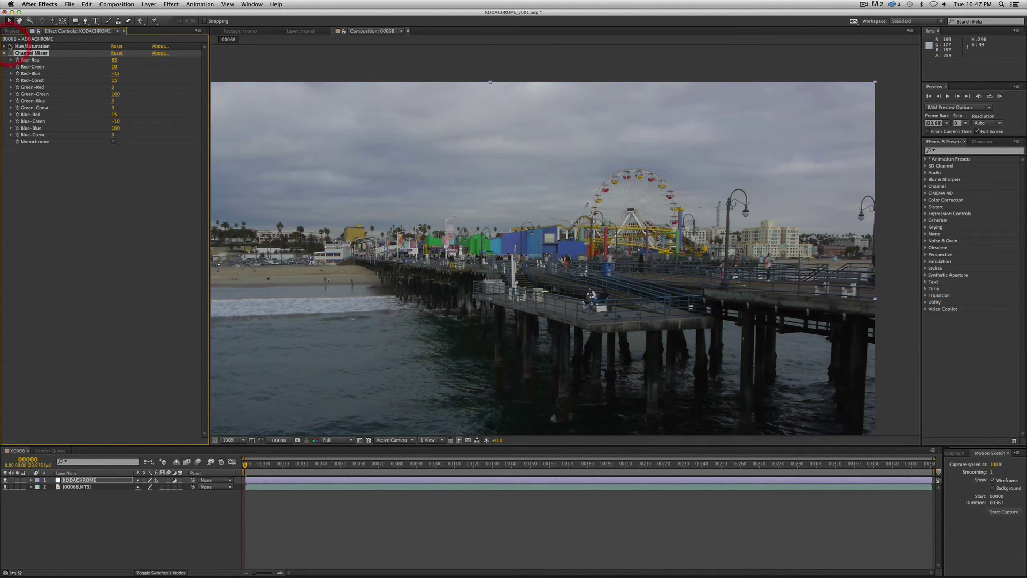
click(10, 53)
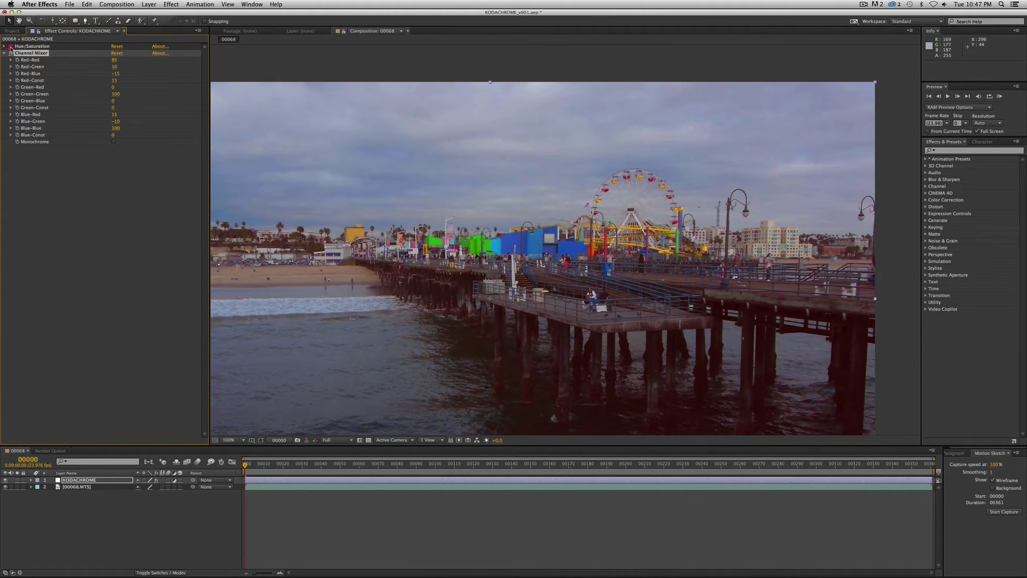
click(10, 52)
click(10, 46)
click(10, 53)
Step: Collapse the Channel Mixer settings and add a Color Balance effect to the KODACHROME layer
click(4, 53)
click(79, 105)
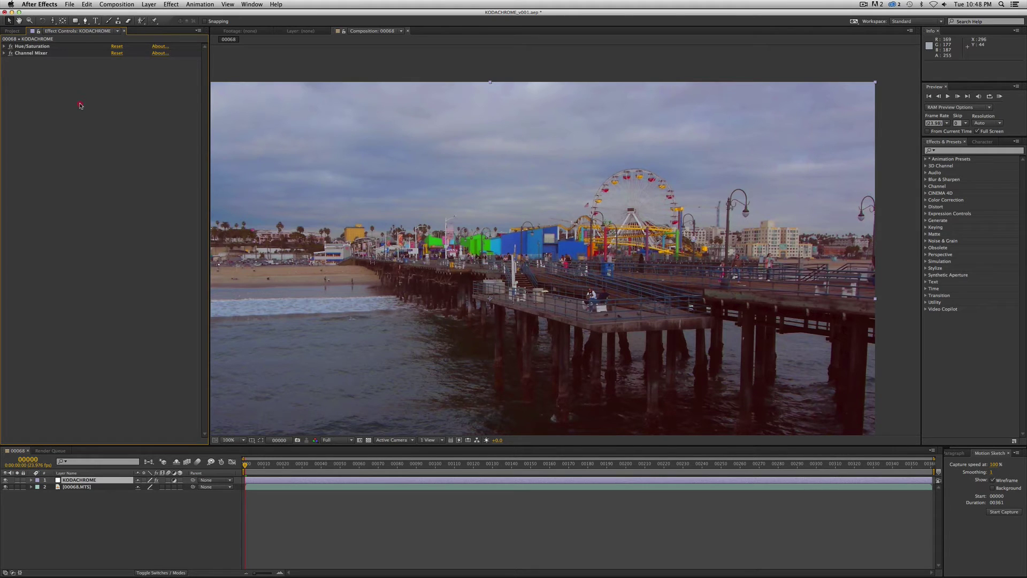
right_click(104, 96)
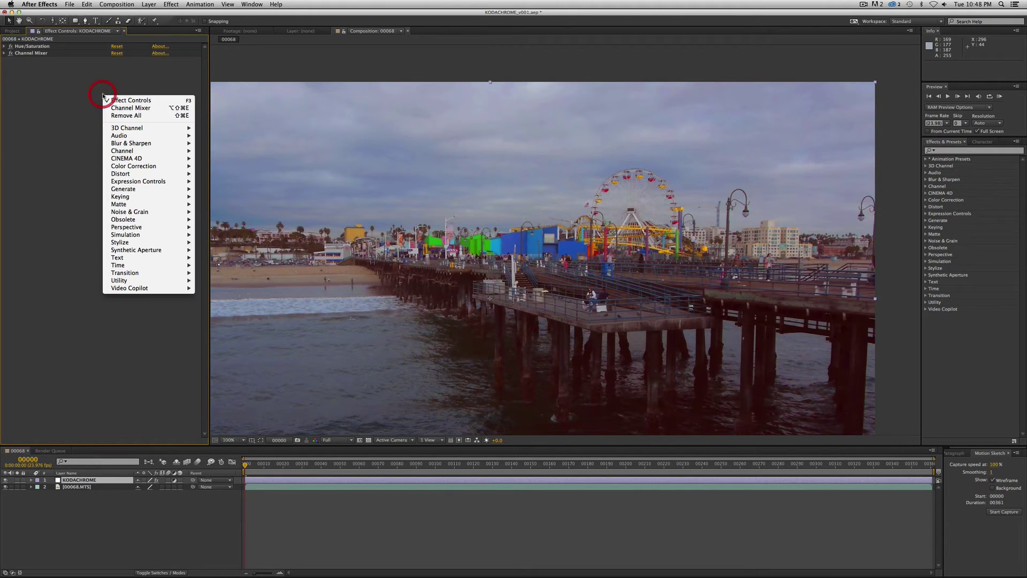
mouse_move(132, 167)
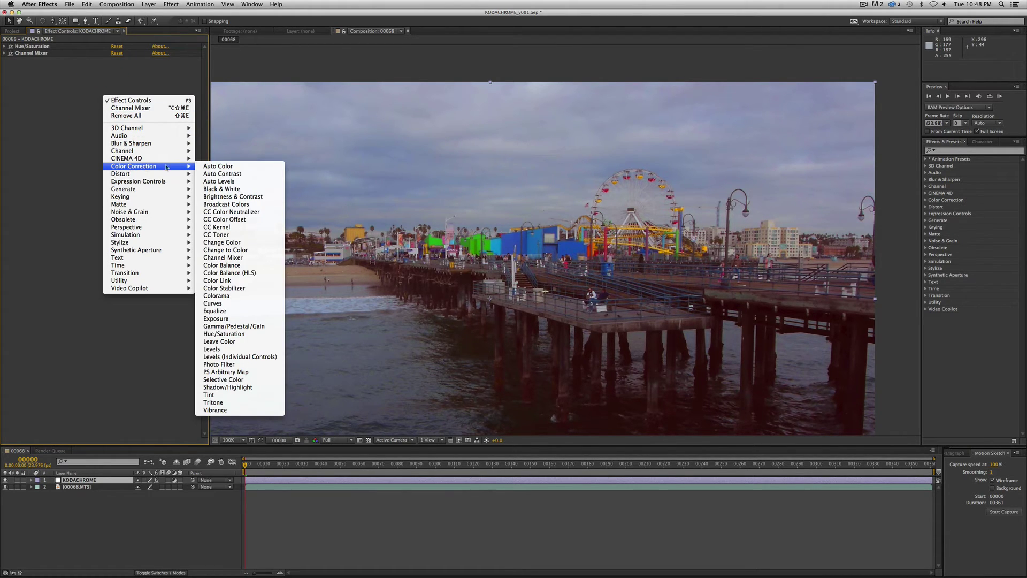
click(232, 266)
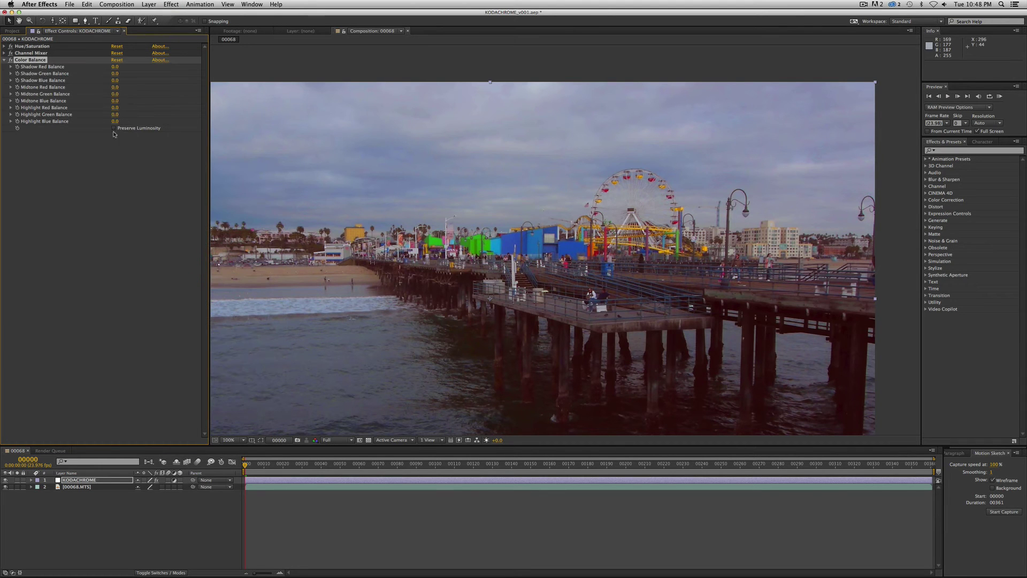
Step: In Color Balance, set Shadow Red Balance and Midtone Red Balance to -25 and adjust Midtone Green Balance
click(114, 66)
text(-25)
key(Return)
click(114, 88)
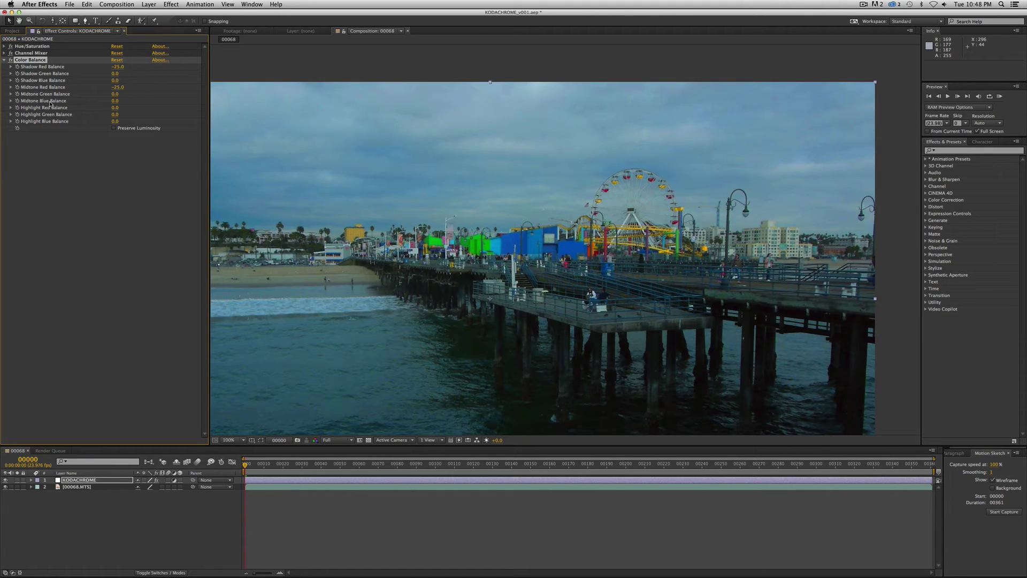
click(115, 94)
key(Return)
Step: Set Highlight Red Balance to 15 and Highlight Green Balance to -15, and collapse the Color Balance settings
click(115, 107)
text(15)
key(Return)
click(115, 114)
text(-15)
key(Return)
click(4, 60)
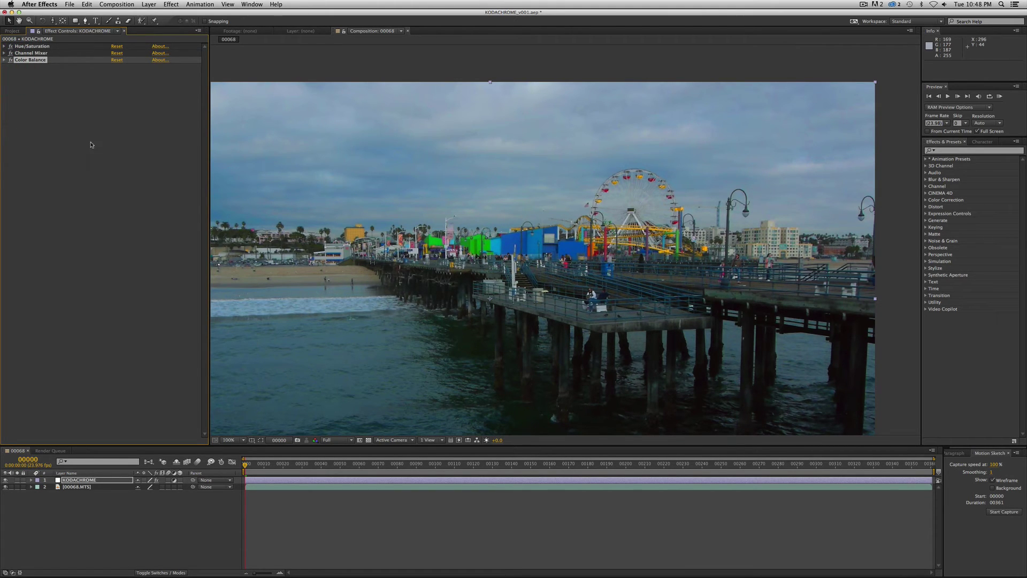
scroll(506, 259, down, 1)
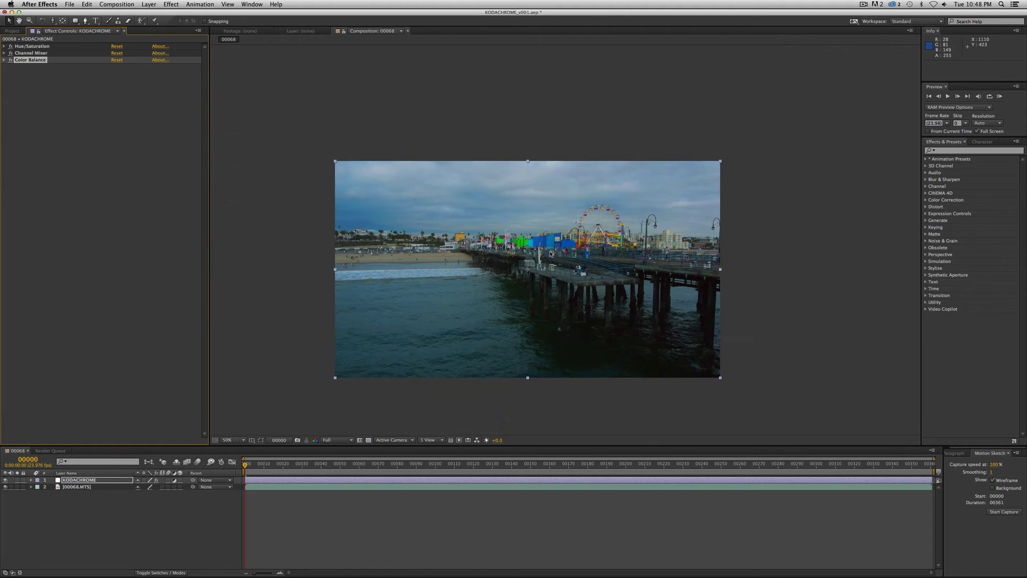
scroll(550, 257, up, 1)
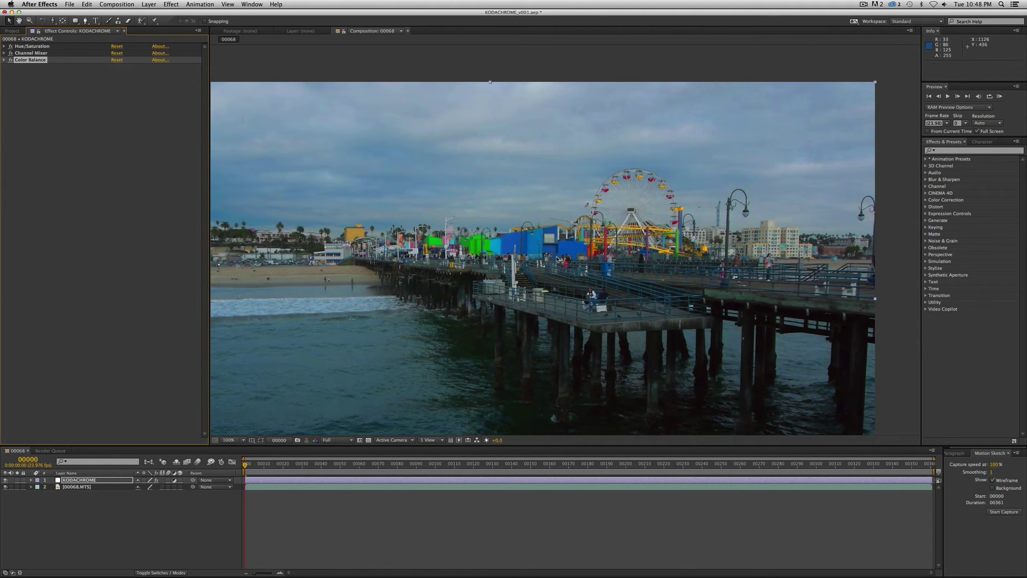
scroll(589, 254, down, 2)
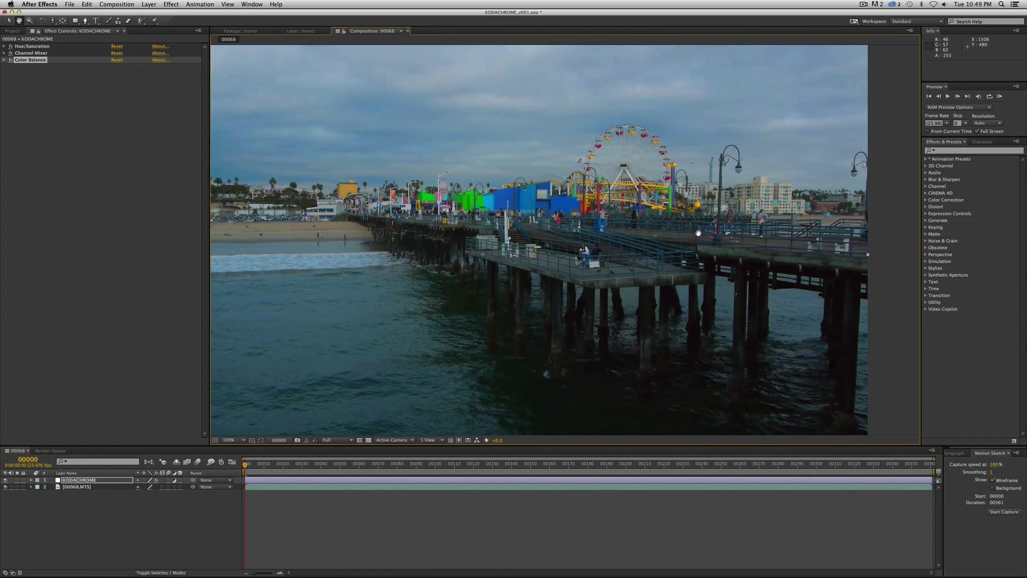
Step: Compare the pier image with all effects on the KODACHROME layer switched off and on
drag(701, 234, 679, 251)
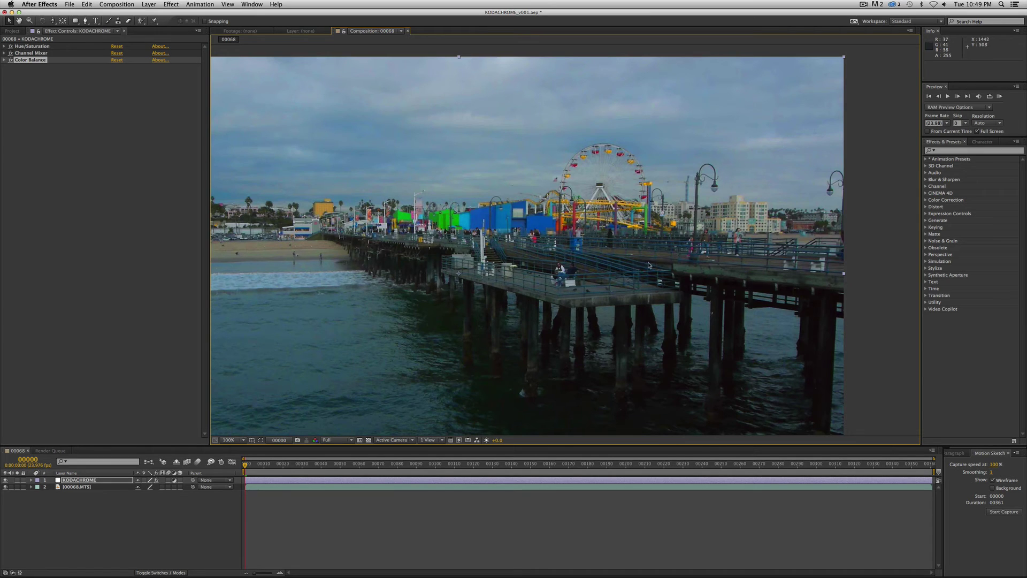
click(157, 481)
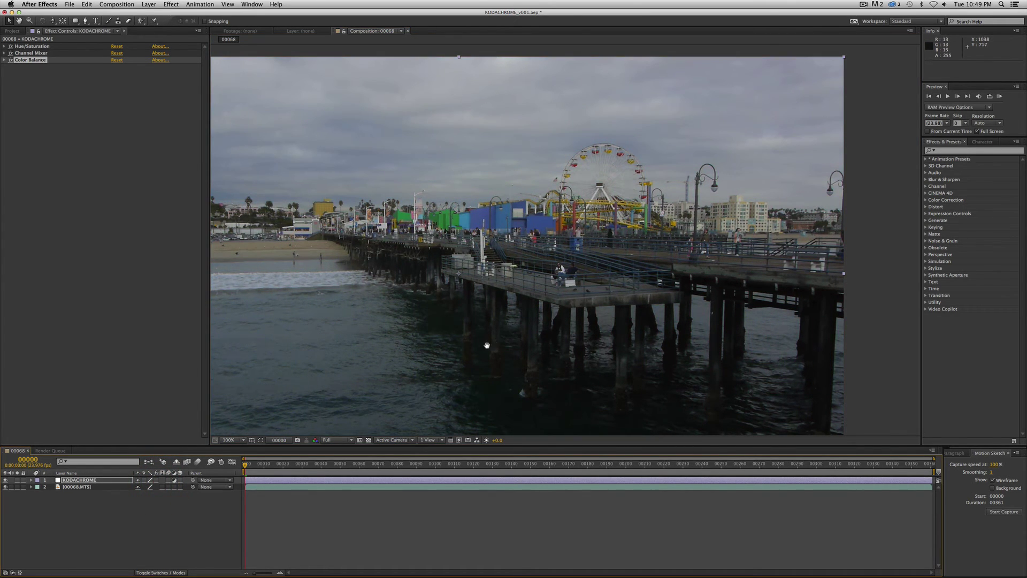
click(535, 326)
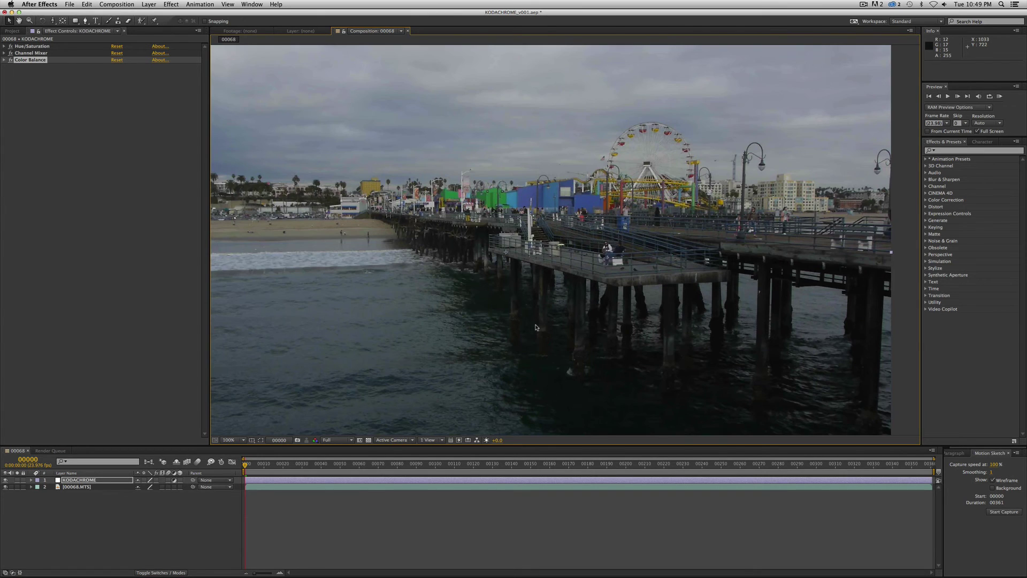
click(576, 335)
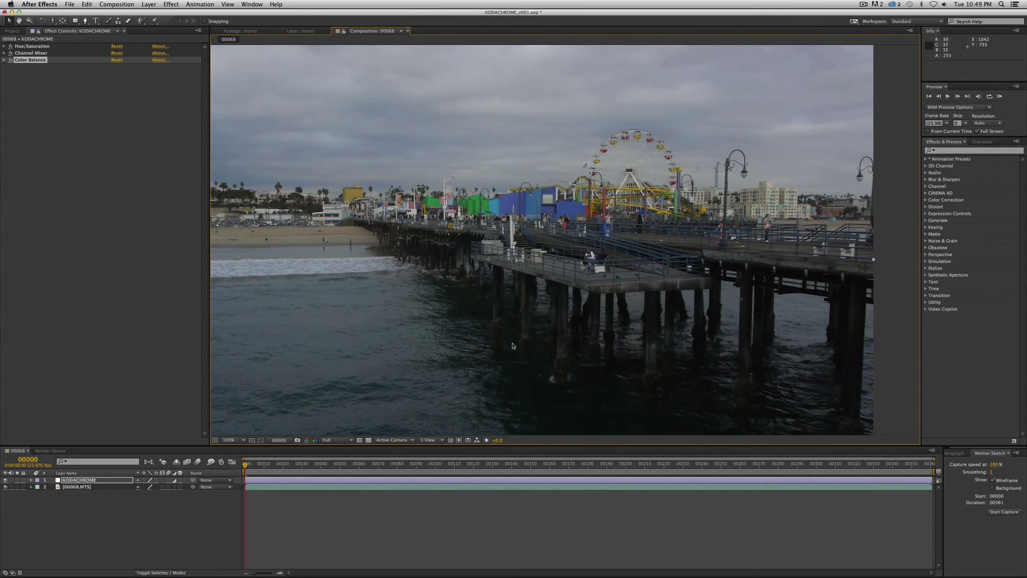
click(156, 480)
click(156, 480)
click(156, 481)
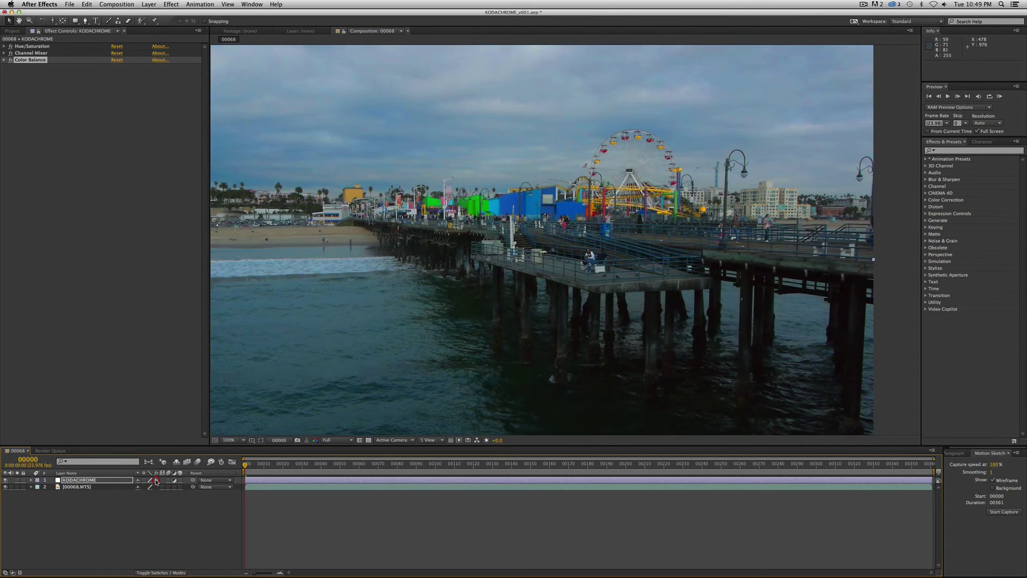
click(156, 481)
scroll(549, 295, down, 2)
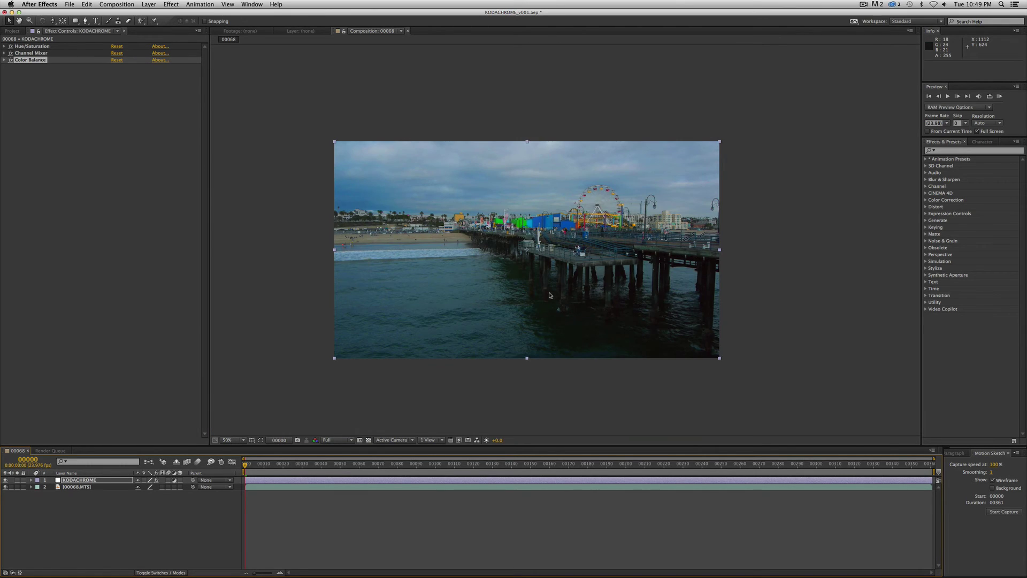
scroll(550, 294, up, 2)
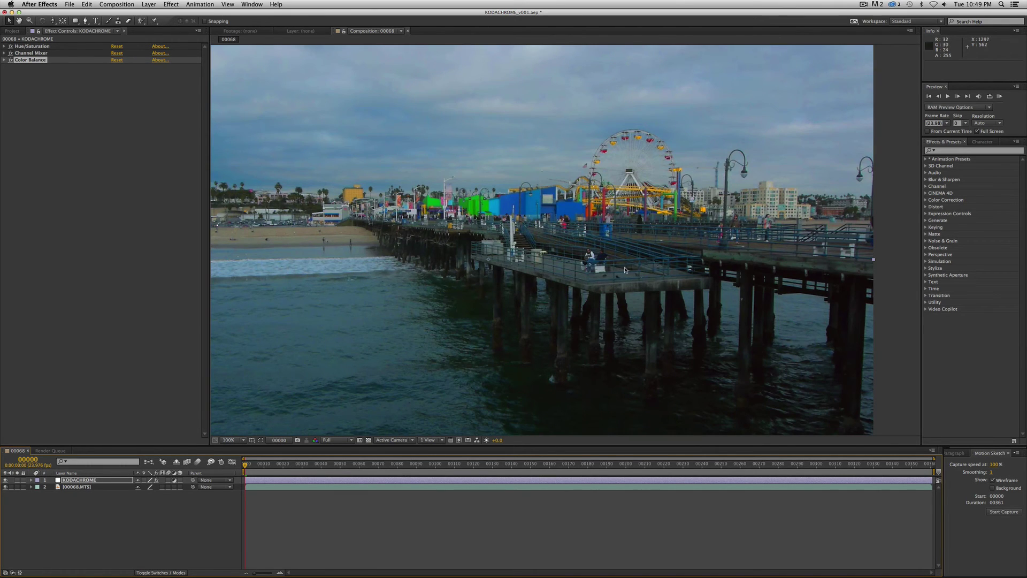
key(h)
mouse_move(713, 254)
mouse_down()
mouse_move(689, 255)
mouse_move(698, 261)
mouse_up()
key(v)
click(698, 263)
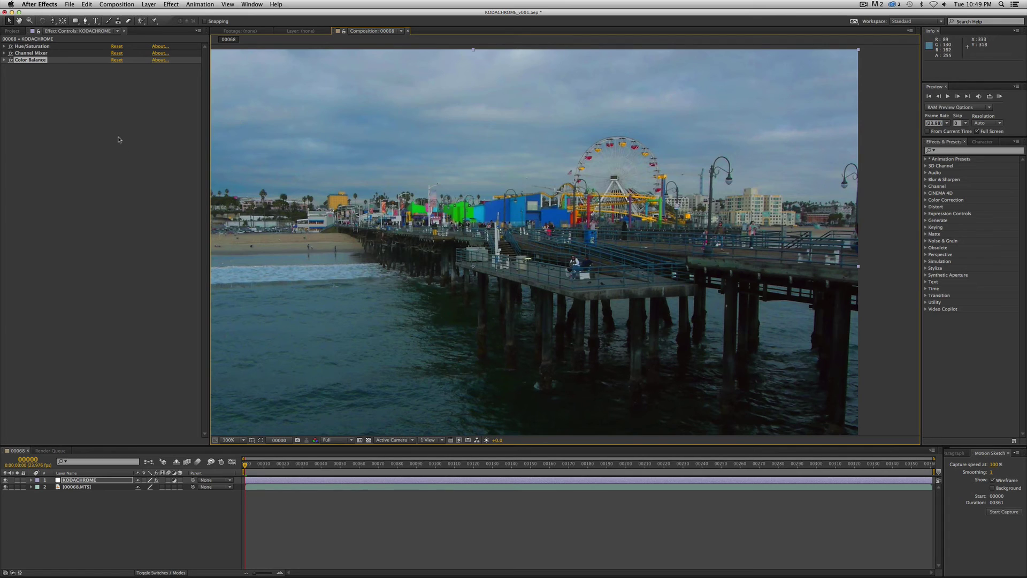
click(123, 109)
right_click(129, 107)
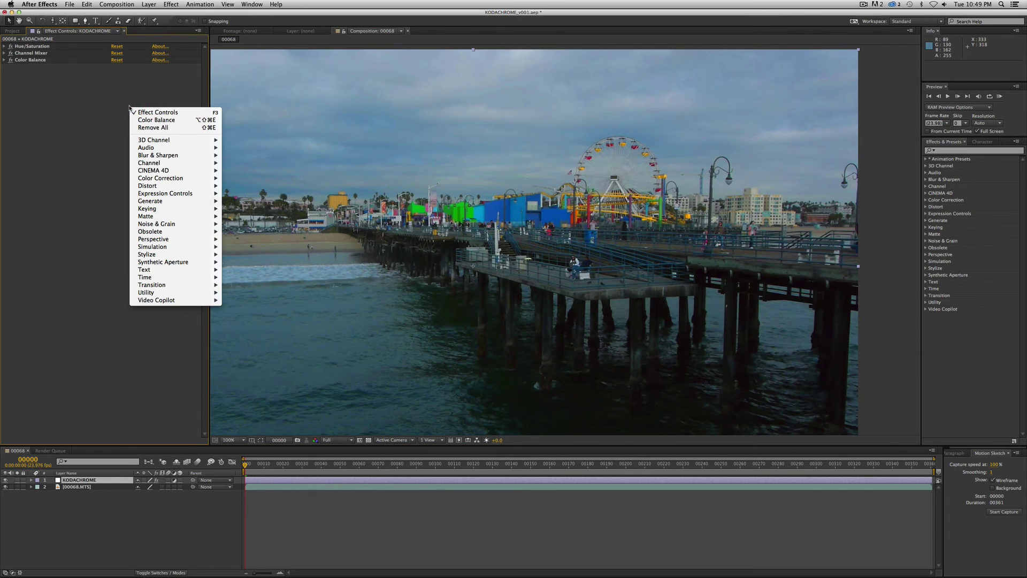
click(99, 108)
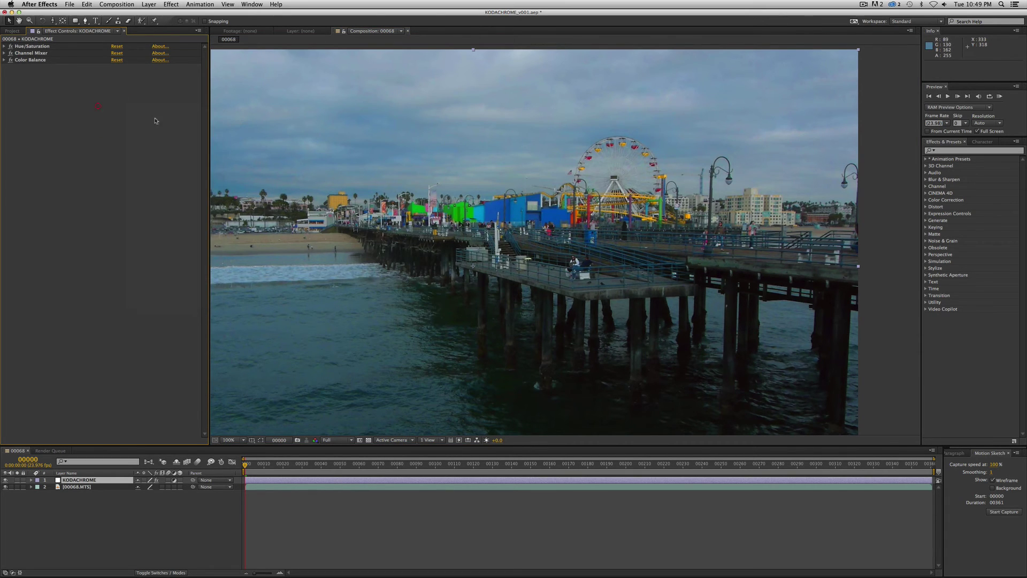
Step: Find the Photo Filter effect and add it to the KODACHROME layer below Color Balance
click(950, 151)
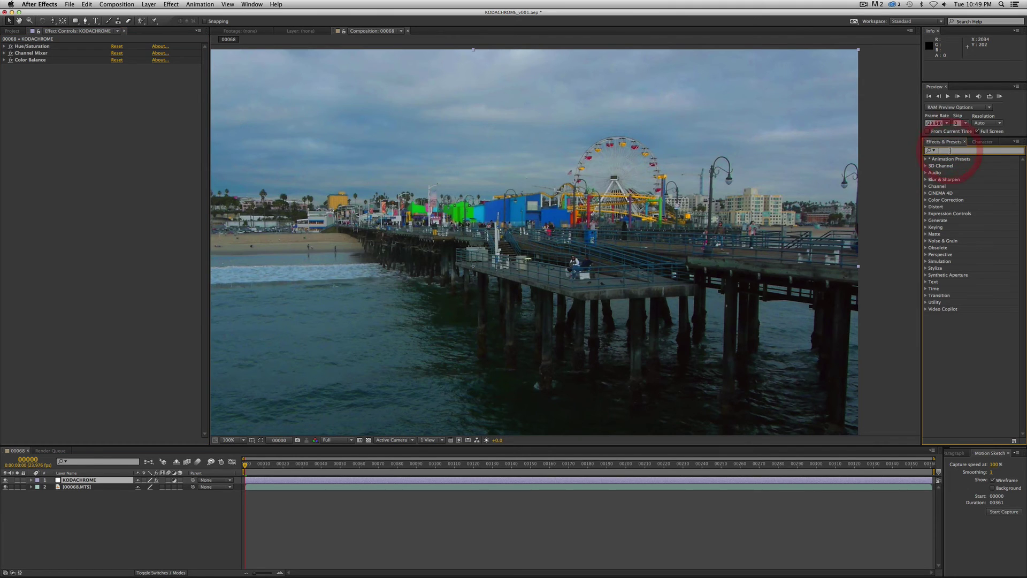
text(phto)
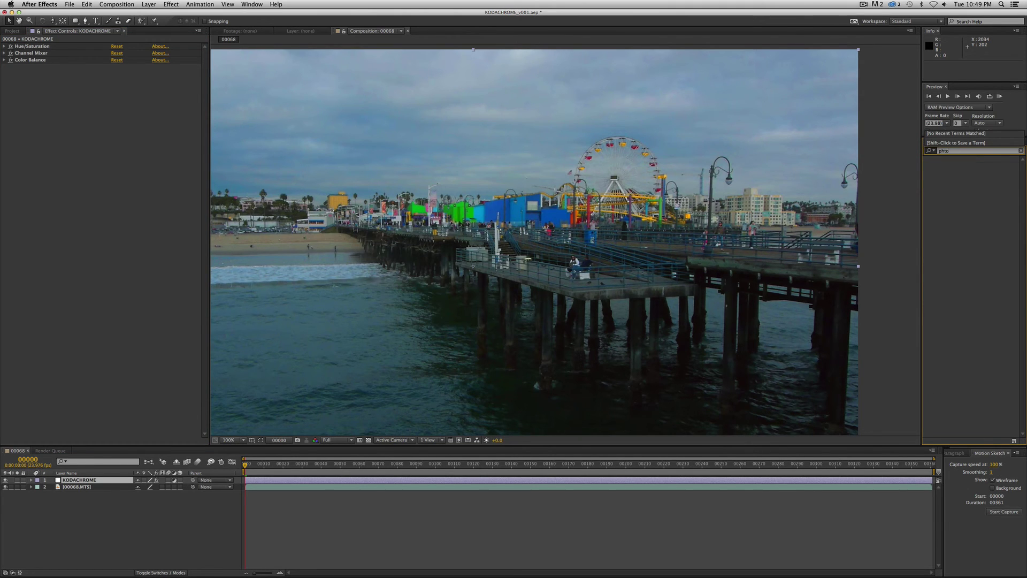
key(BackSpace)
key(BackSpace)
key(BackSpace)
text(phot)
drag(961, 167, 112, 166)
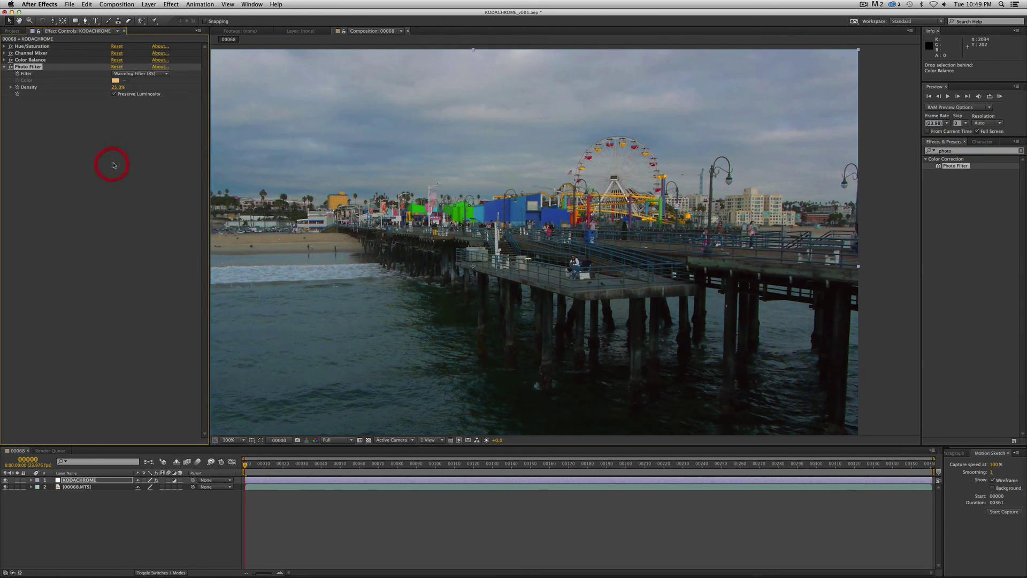
Step: Set the Photo Filter to Warming Filter (LBA) with a density of 50%
click(164, 75)
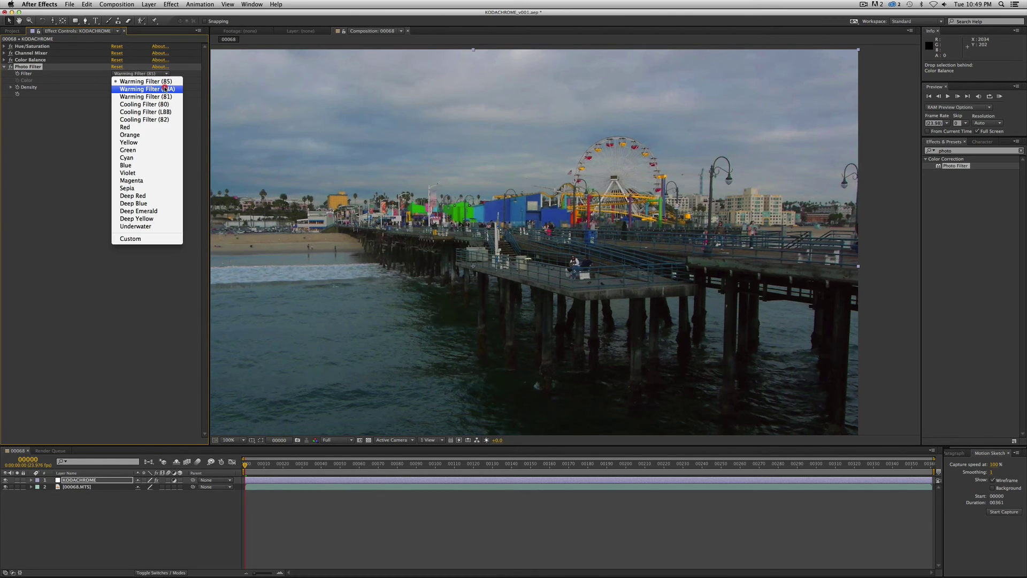
click(165, 89)
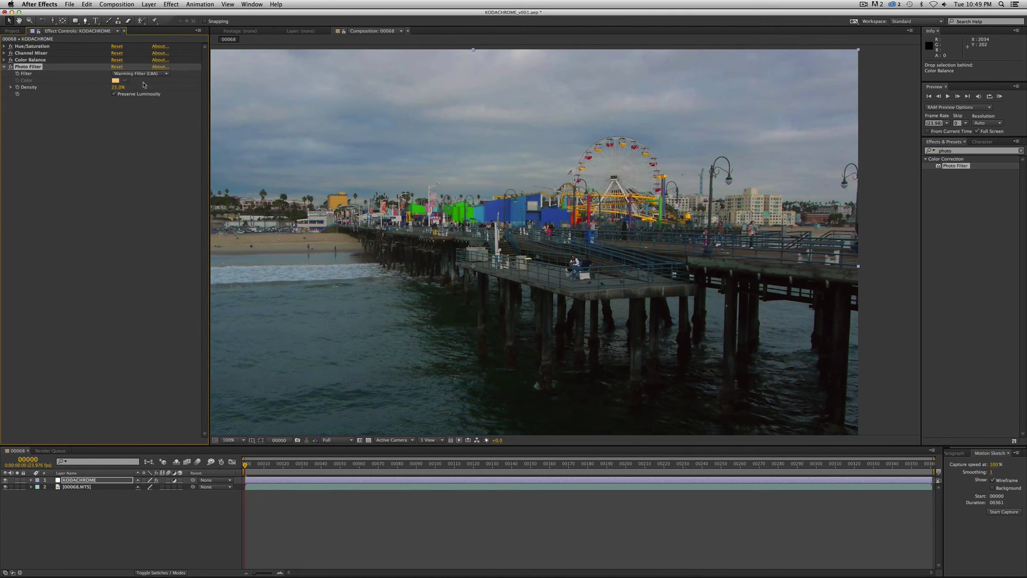
click(117, 87)
text(50)
key(Return)
Step: Examine the Photo Filter's warming effect on the pier image, both close up and as a whole frame
key(comma)
key(period)
key(h)
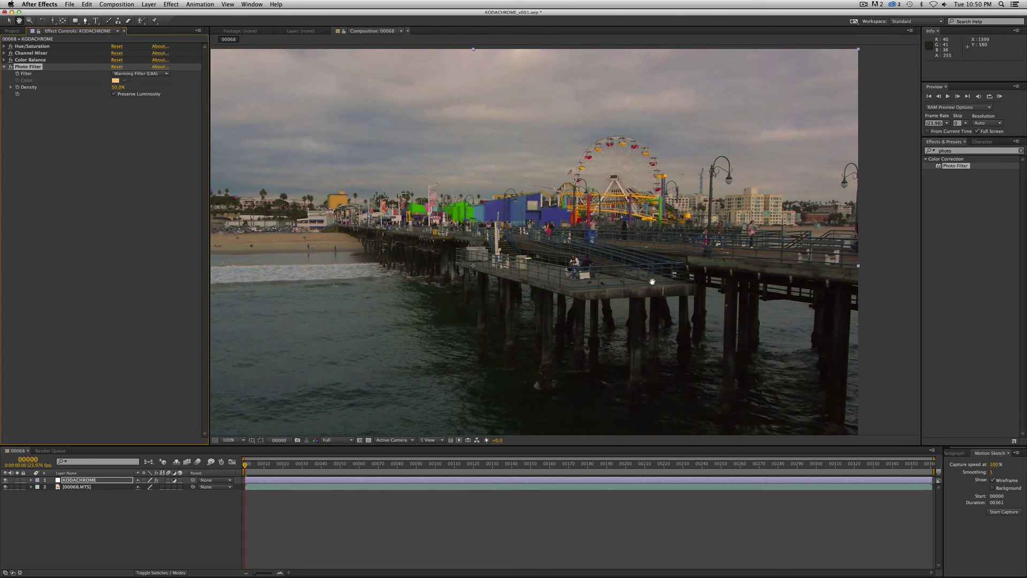
mouse_move(674, 268)
mouse_down()
mouse_move(607, 274)
mouse_move(687, 266)
mouse_up()
key(v)
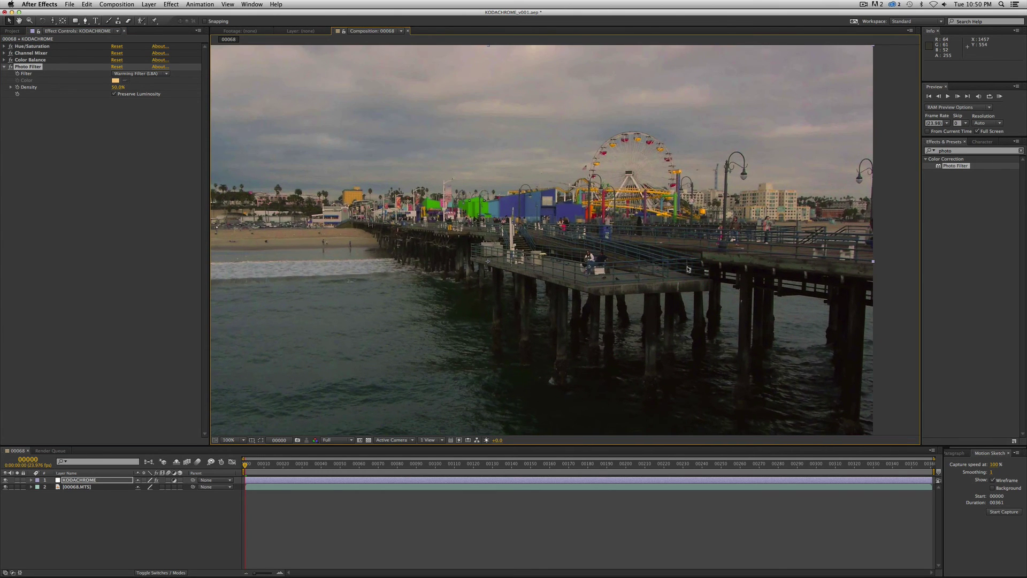
key(comma)
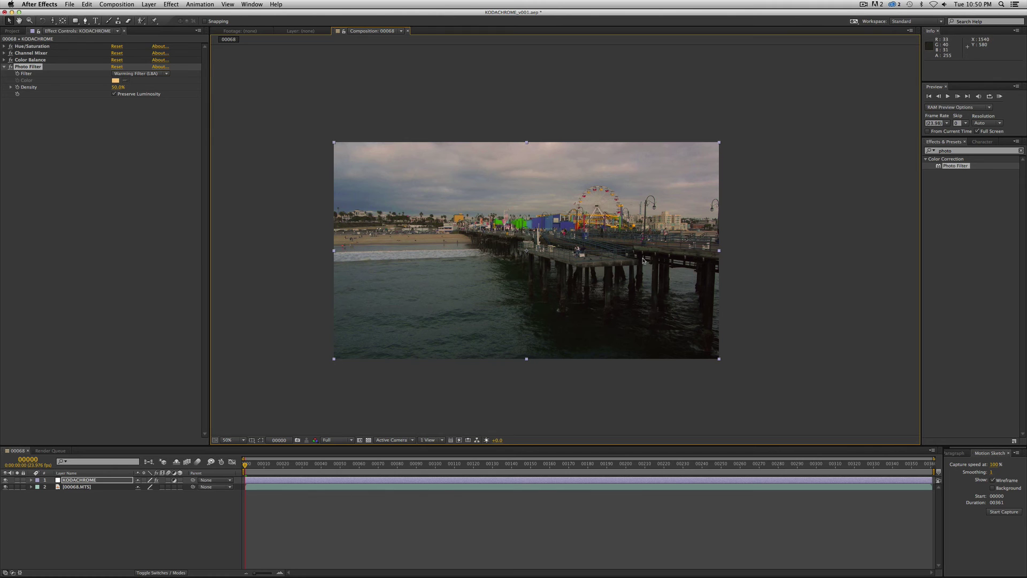
scroll(643, 261, up, 2)
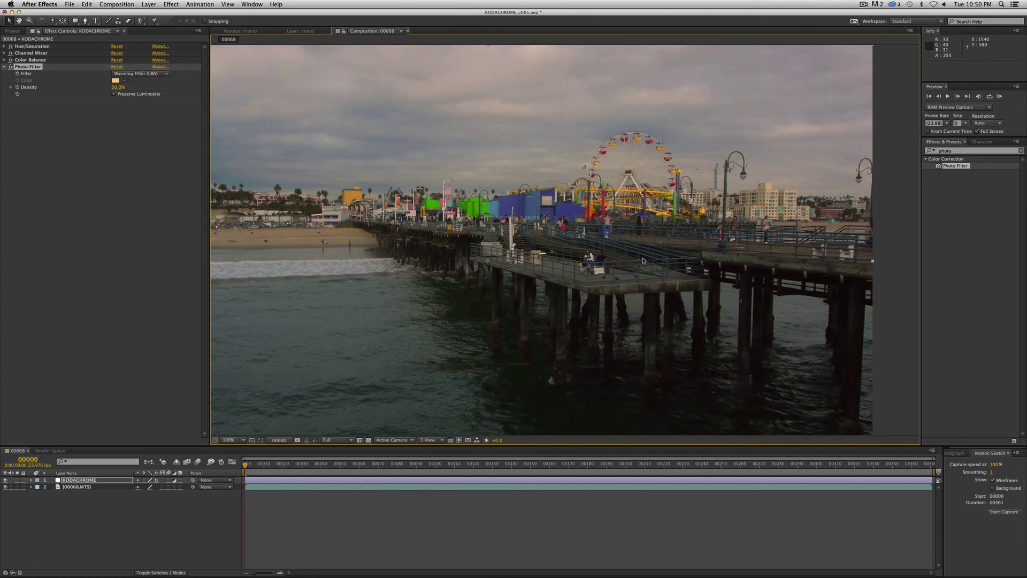
scroll(588, 209, down, 2)
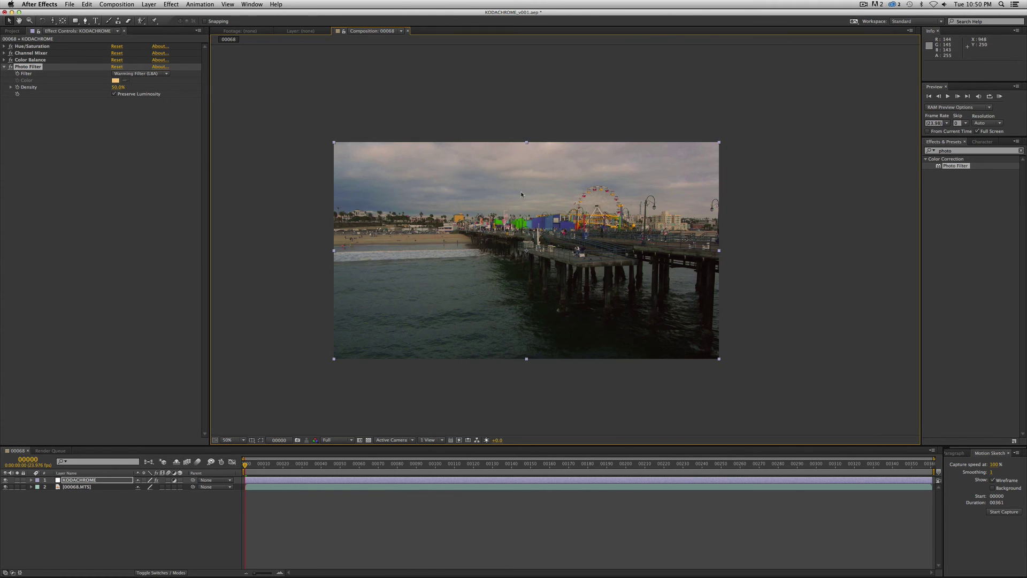
Step: Switch off the Photo Filter and scrub through the footage to its last frame
click(11, 67)
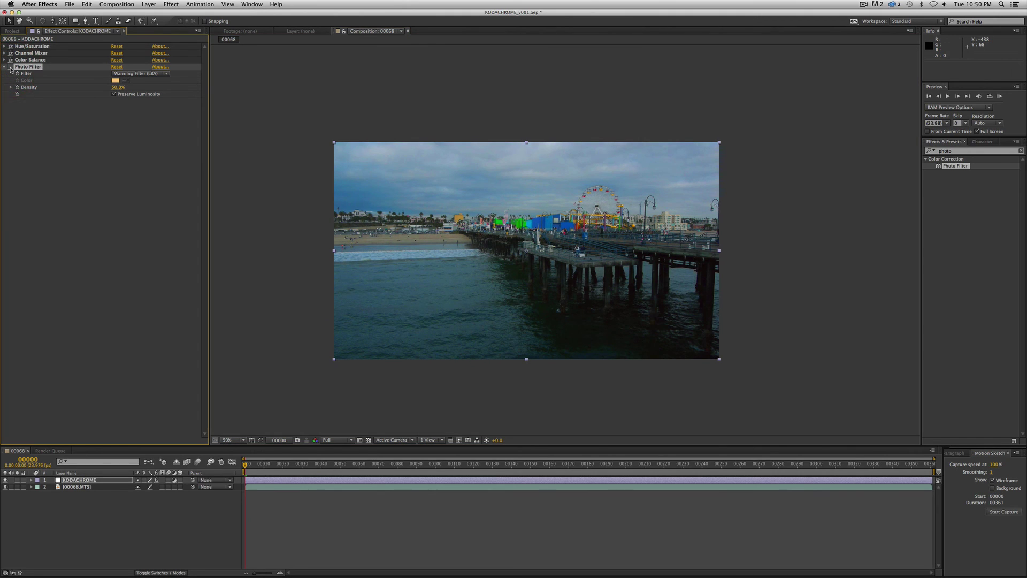
drag(421, 475, 474, 474)
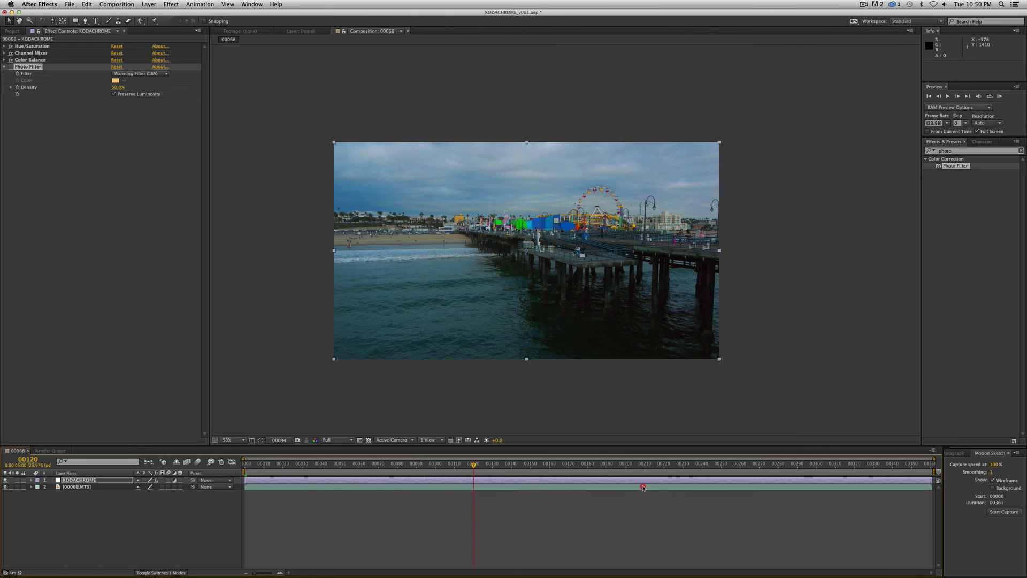
click(806, 472)
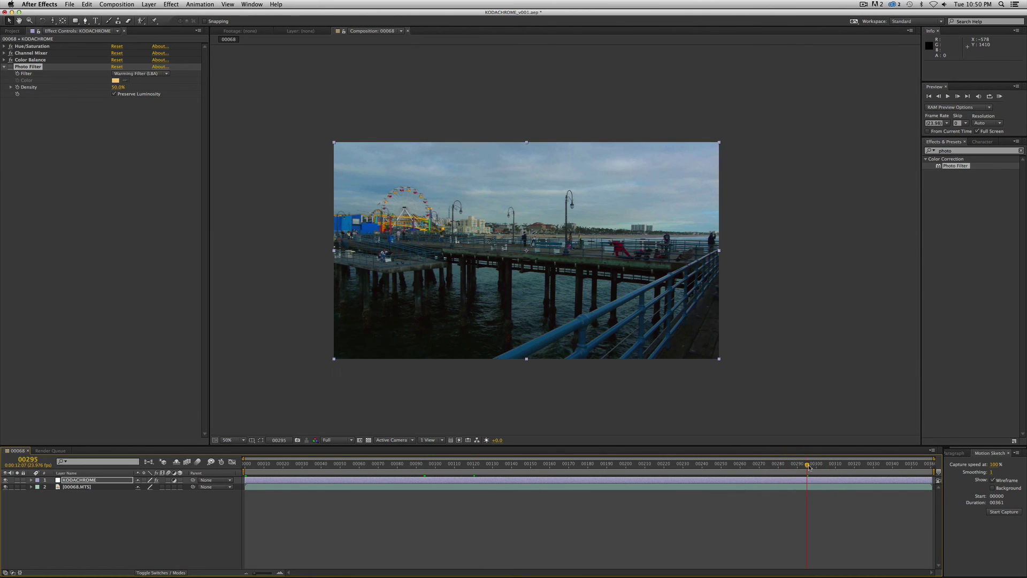
drag(832, 467, 952, 470)
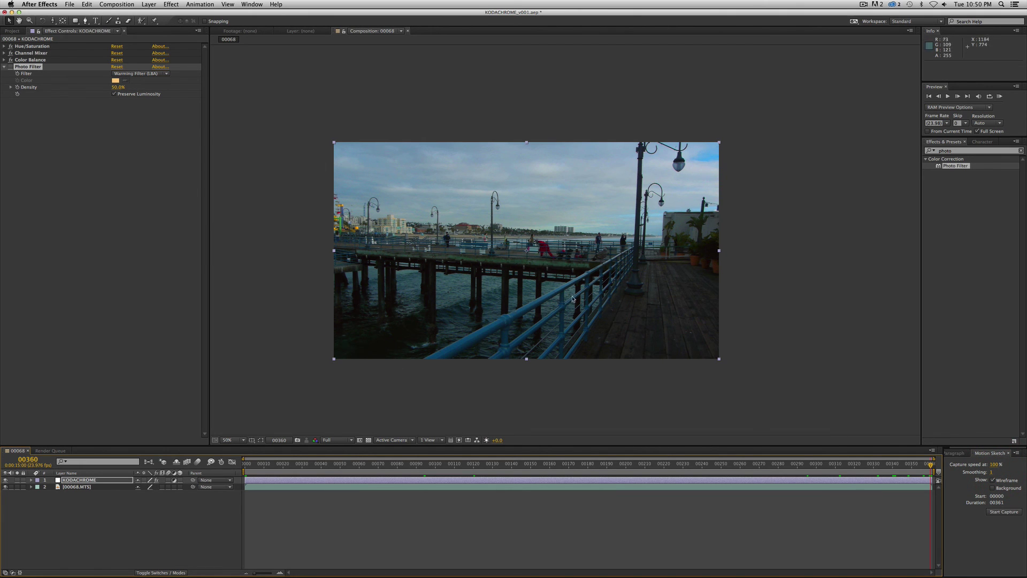
Step: Compare the footage's last frame with the KODACHROME layer's effects switched off and on
scroll(561, 242, up, 2)
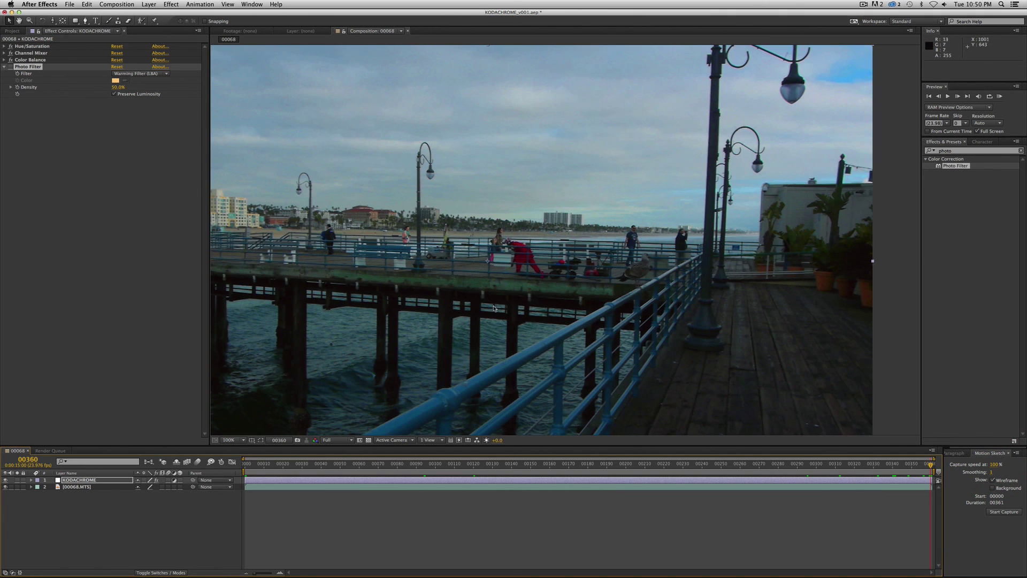
click(156, 480)
click(157, 480)
click(156, 480)
click(156, 481)
scroll(747, 242, down, 2)
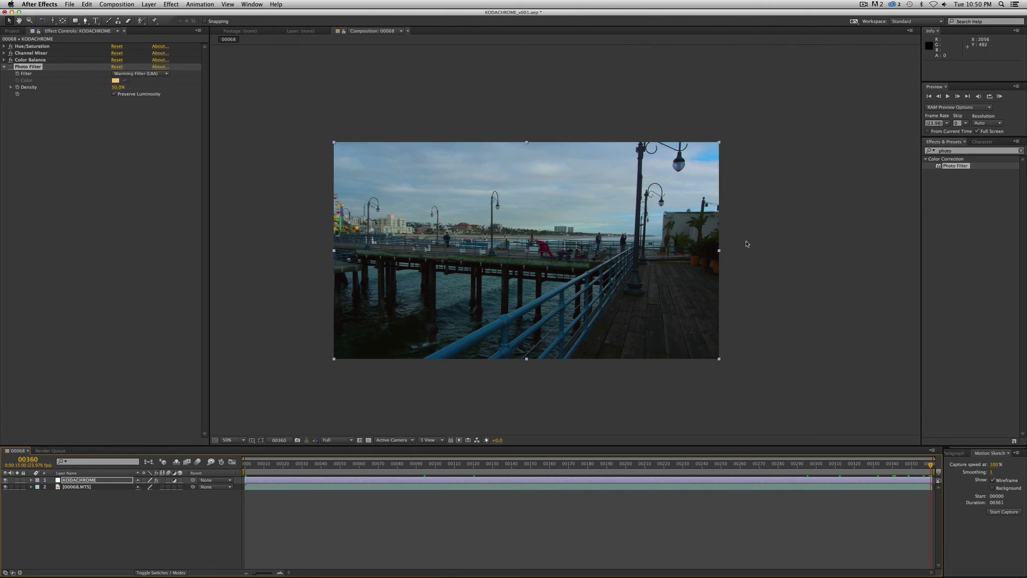
Step: Return to the first frame and switch the Photo Filter back on to check the warmed image
drag(304, 466, 230, 463)
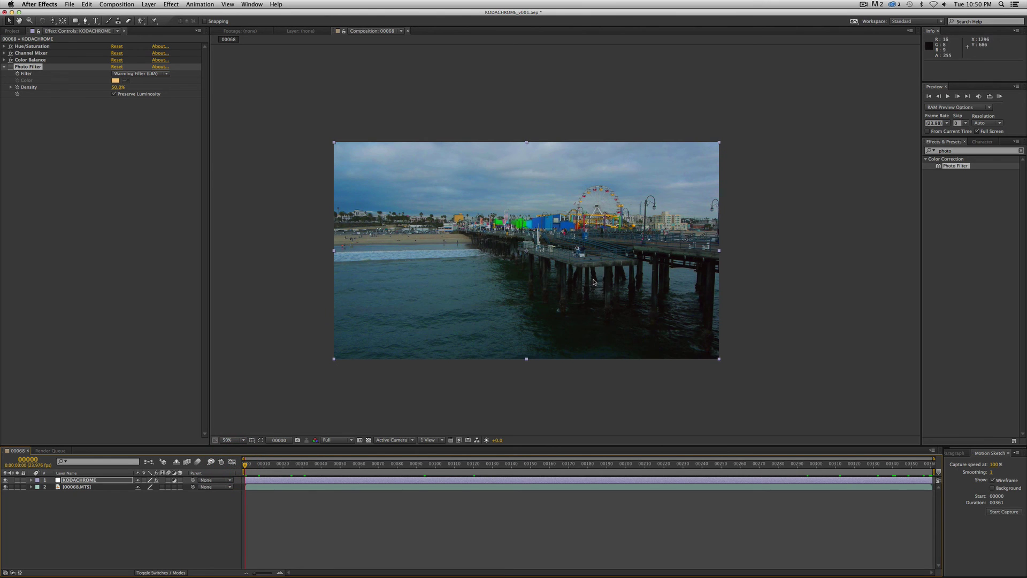
scroll(594, 282, up, 2)
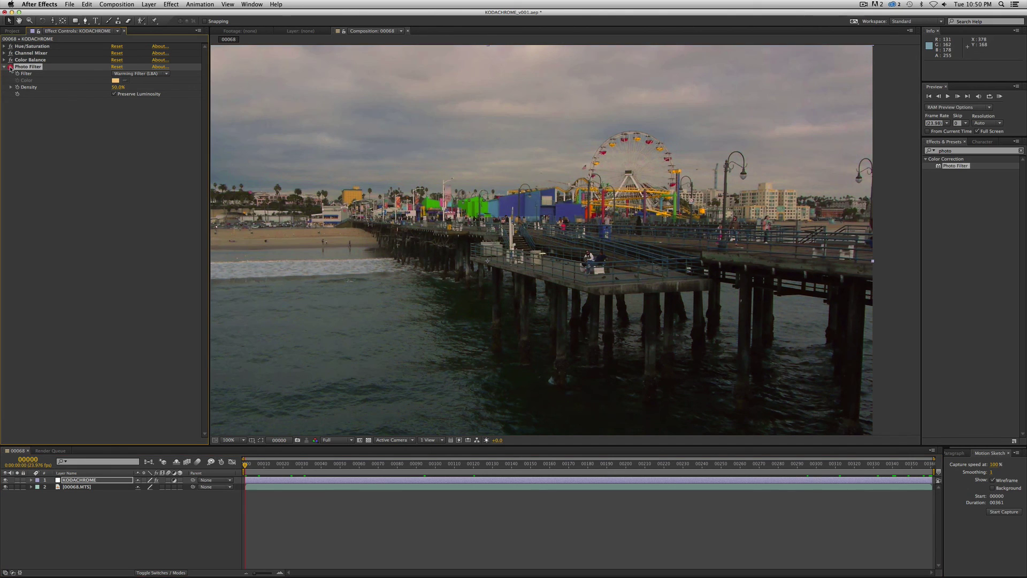
scroll(568, 194, down, 2)
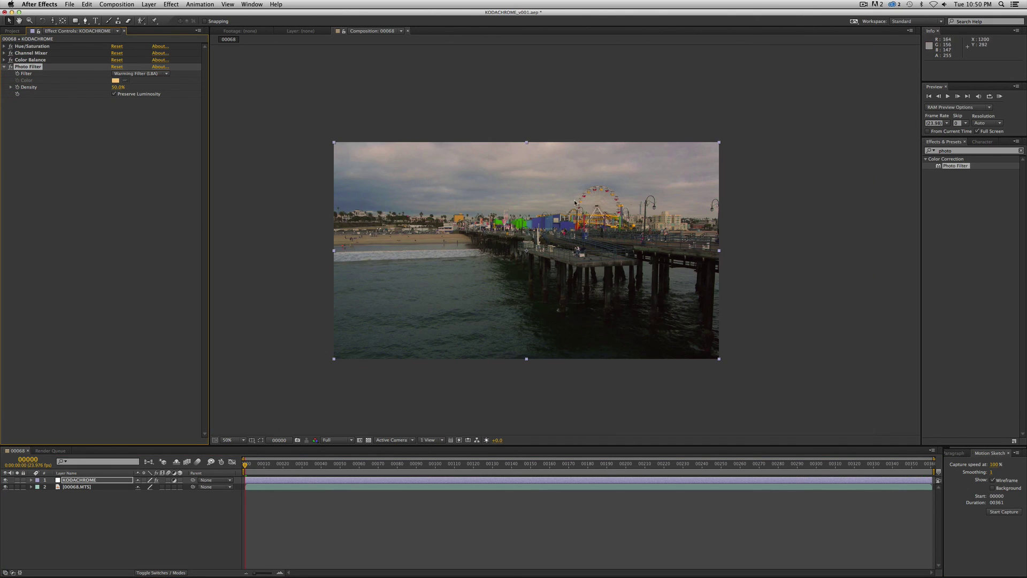